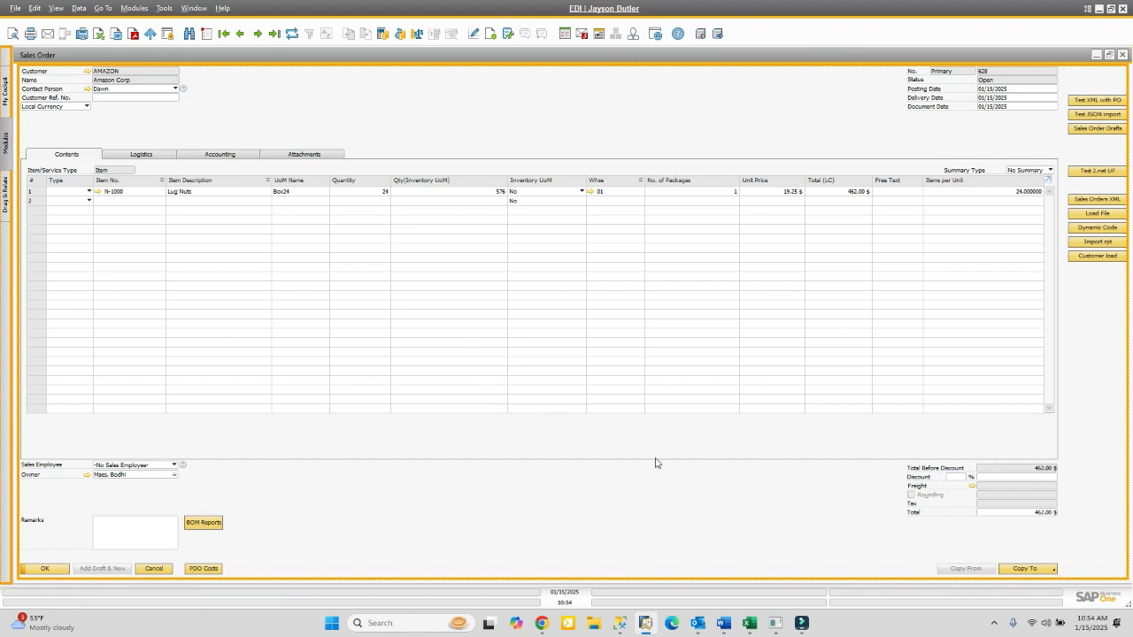
# - Show the Copy To list of target documents for sales order 628
pyautogui.click(1033, 570)
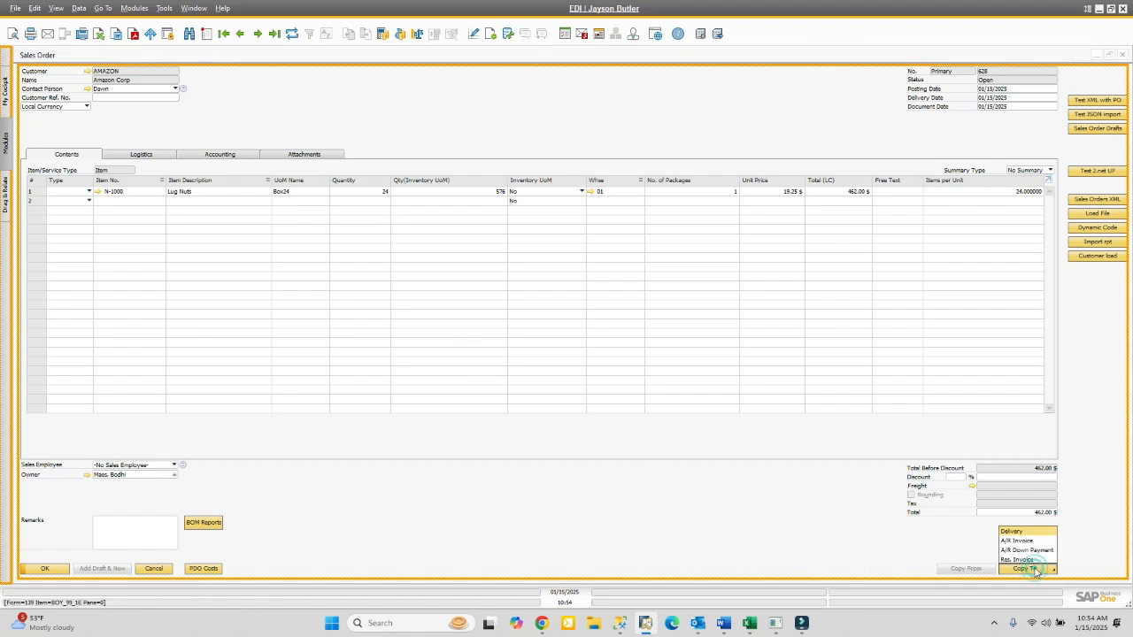
# - Copy sales order 628 into delivery 444, add it, and close its e-mail draft
pyautogui.click(1016, 532)
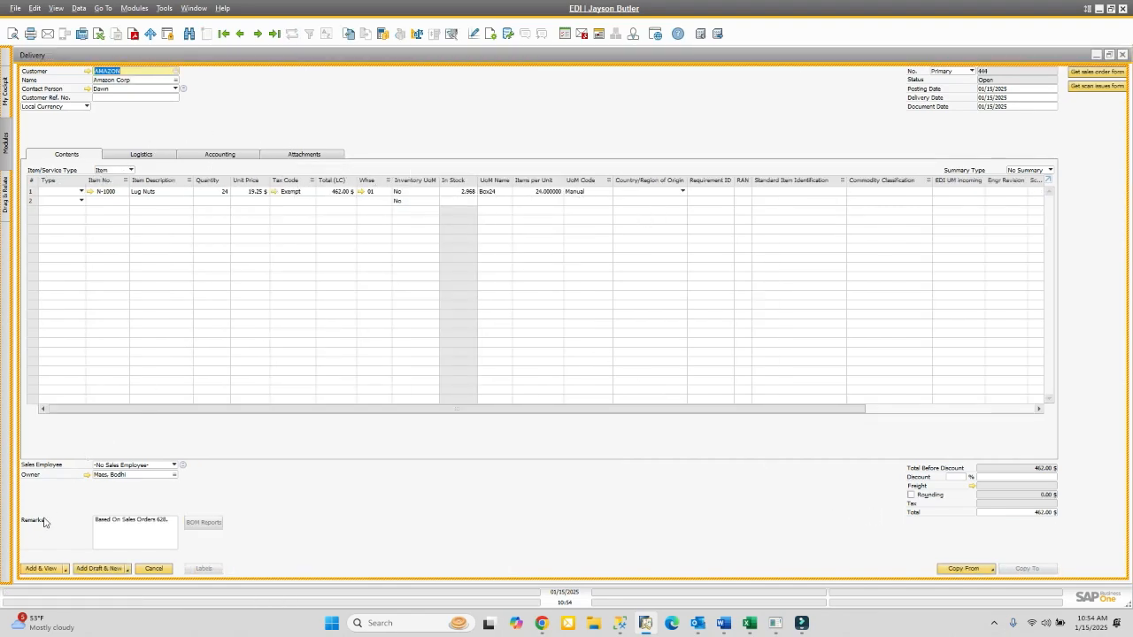
pyautogui.click(40, 568)
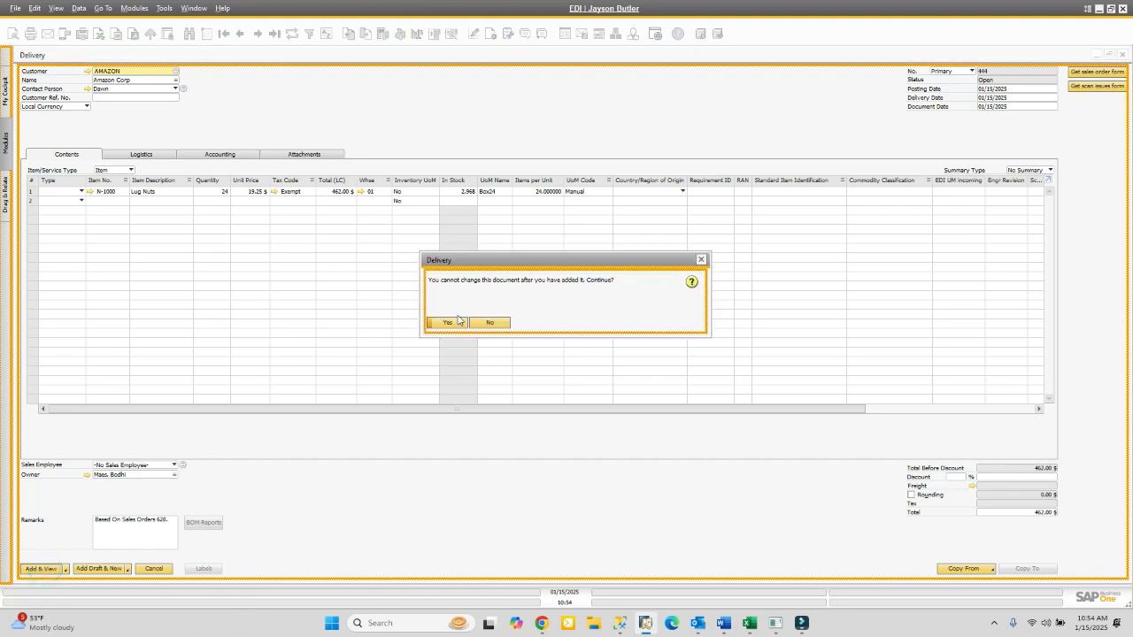
pyautogui.click(449, 323)
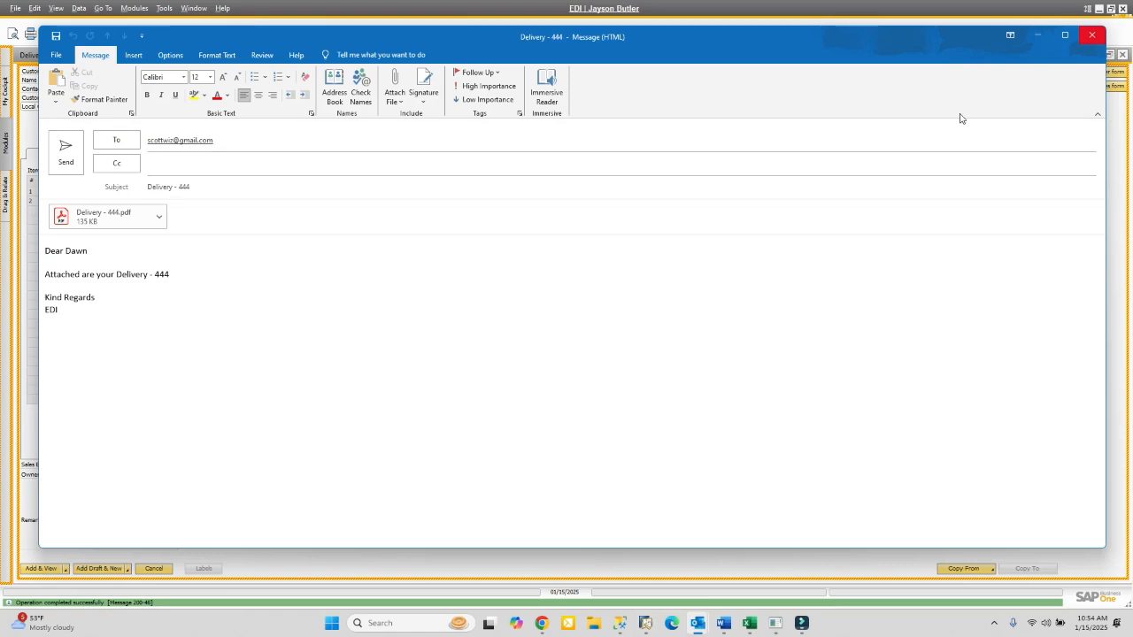
pyautogui.click(1093, 36)
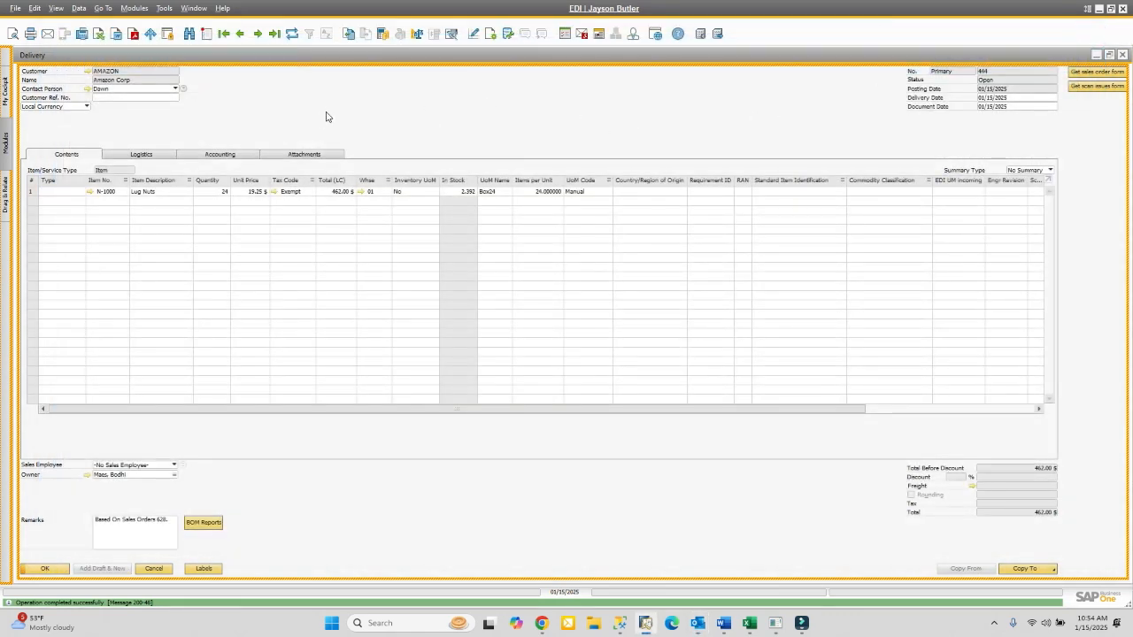
pyautogui.rightClick(266, 107)
pyautogui.click(316, 372)
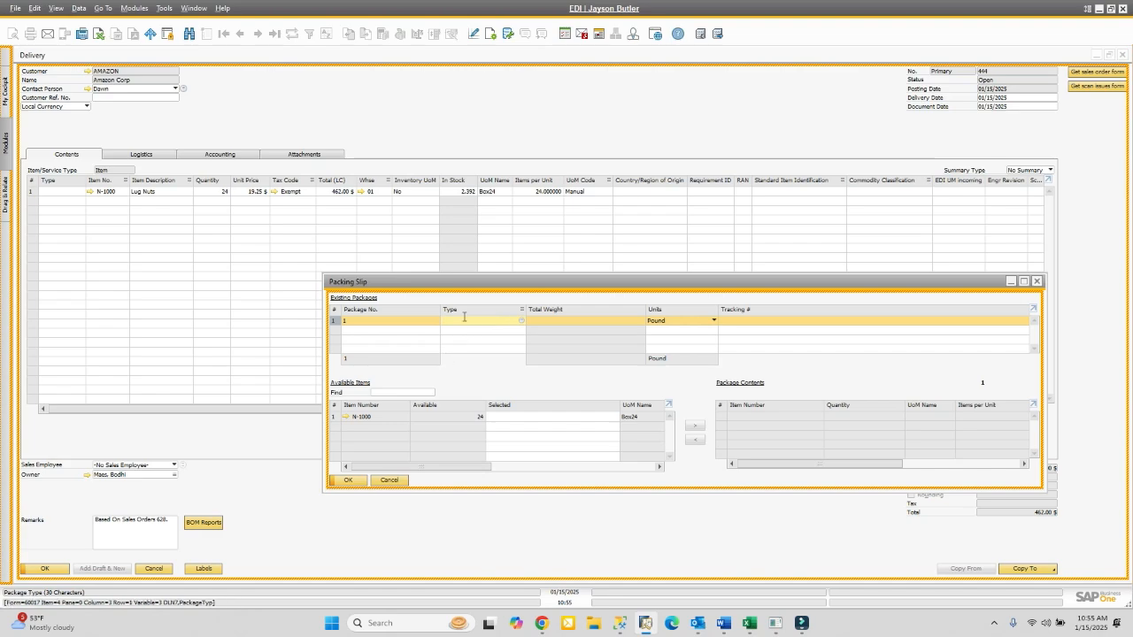
pyautogui.click(389, 481)
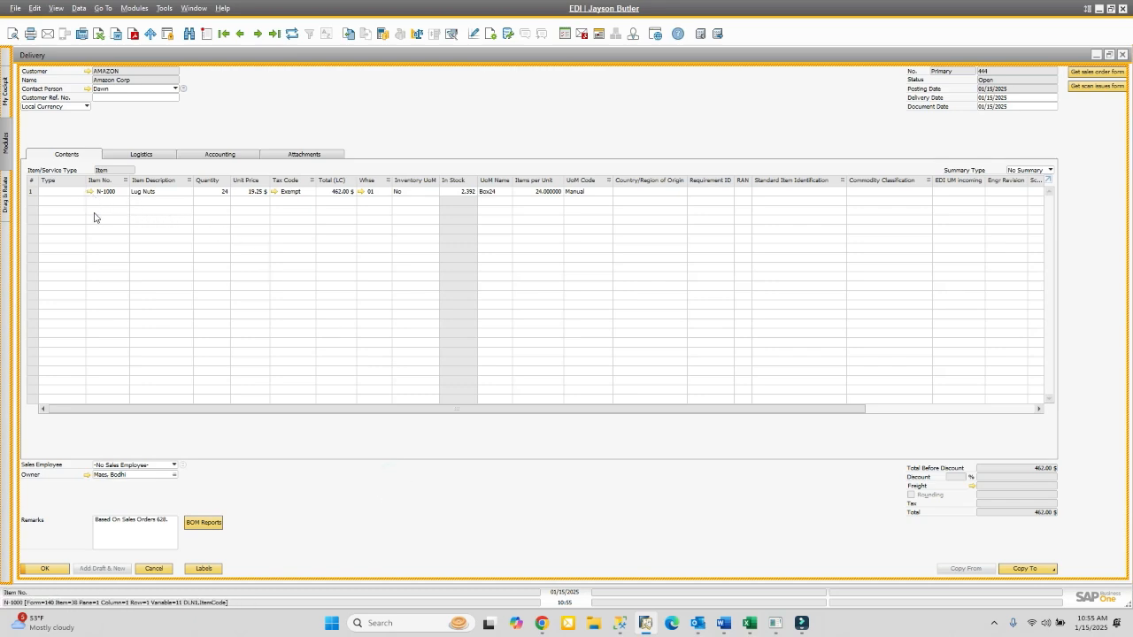
# - Close delivery 444 and sales order 628 to return to the cockpit
pyautogui.click(153, 568)
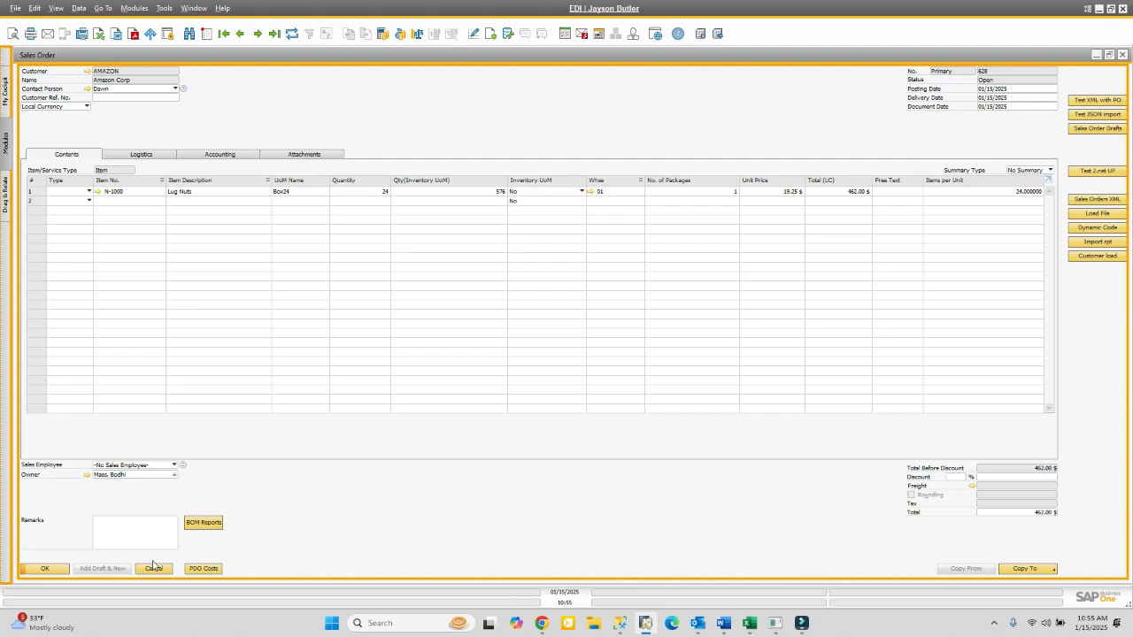
pyautogui.click(153, 567)
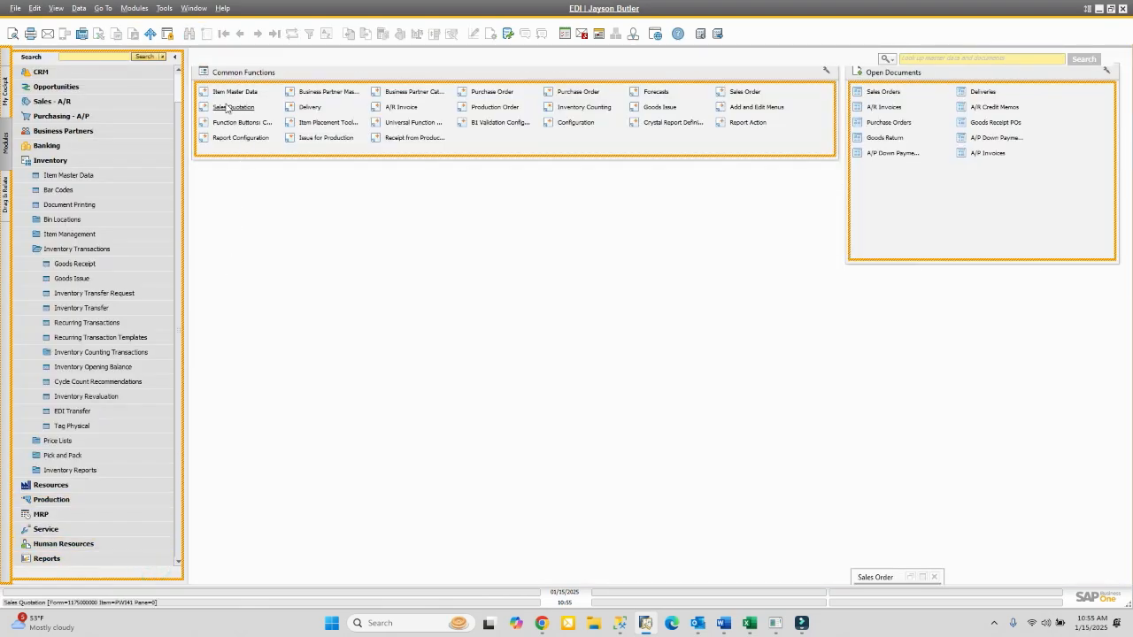
# - Load item N-1000 Lug Nuts in Item Master Data
pyautogui.click(225, 94)
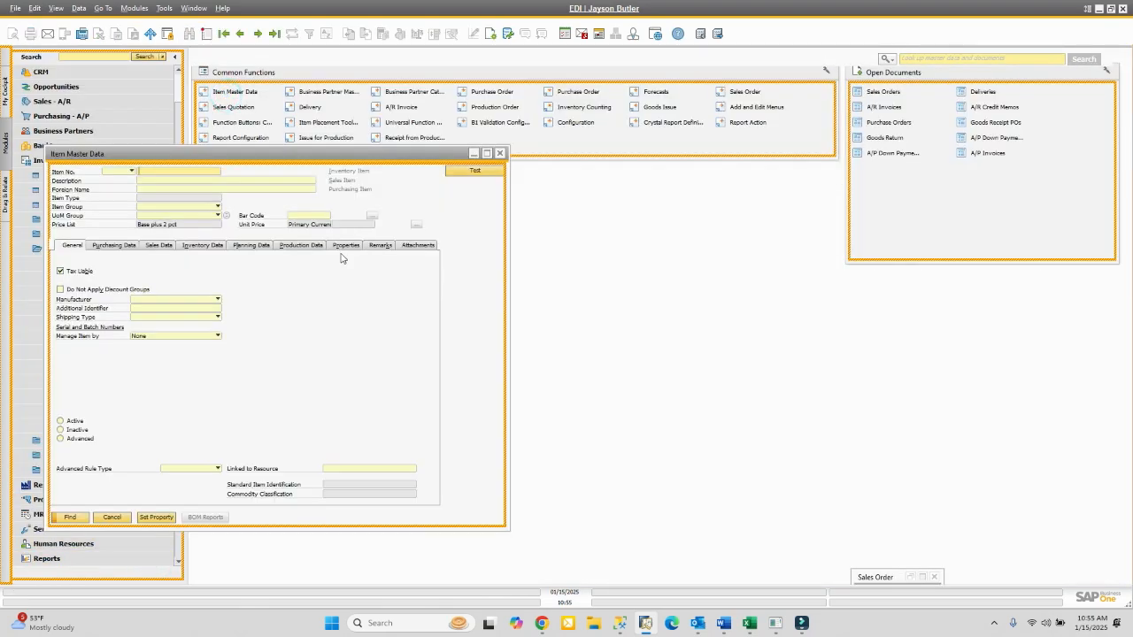
pyautogui.write('n-1000')
pyautogui.press('Tab')
pyautogui.press('Return')
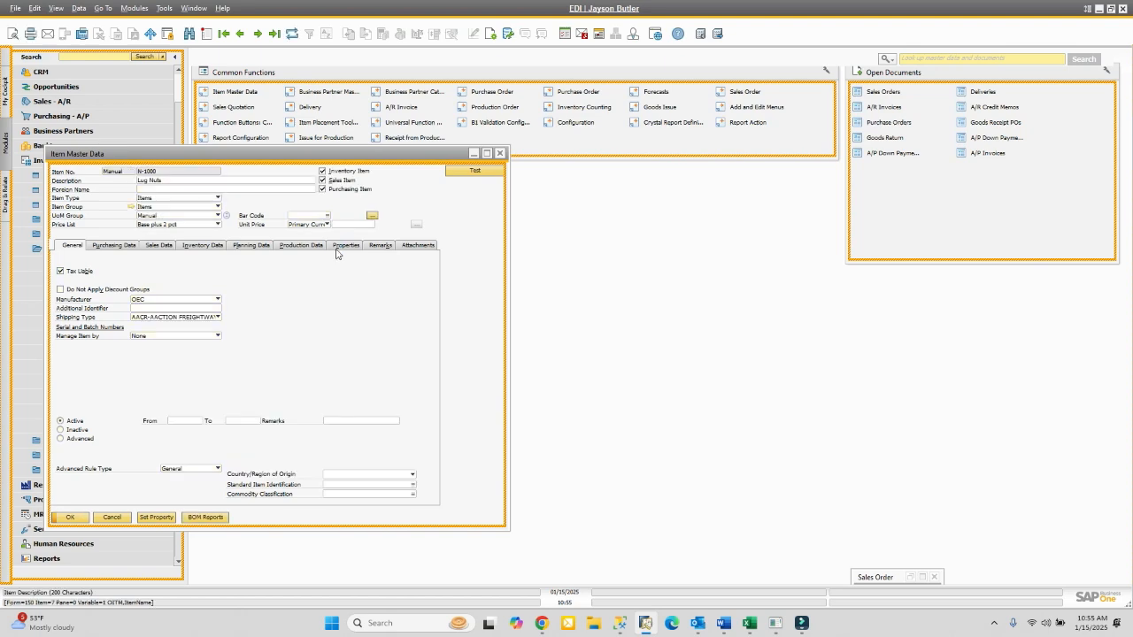
# - Open a second, empty Item Master Data window beside the Lug Nuts record
pyautogui.click(248, 94)
pyautogui.moveTo(250, 157); pyautogui.dragTo(723, 162)
pyautogui.click(625, 179)
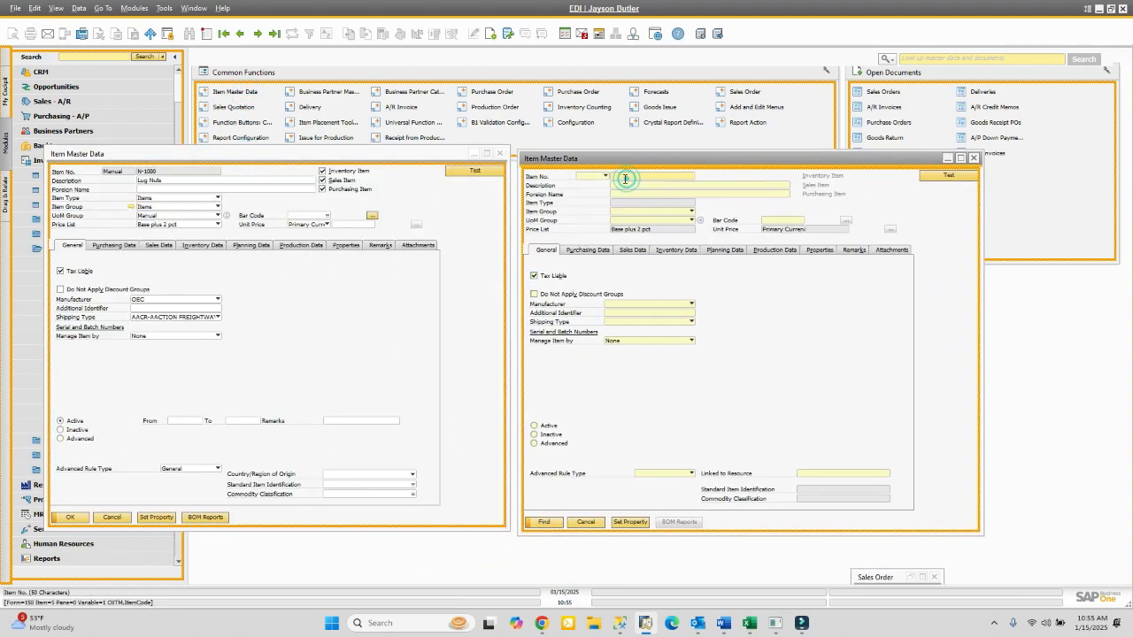
# - Load Auto part 1 (auto1) in the second window and show both items' Sales Data
pyautogui.write('auto1')
pyautogui.press('Return')
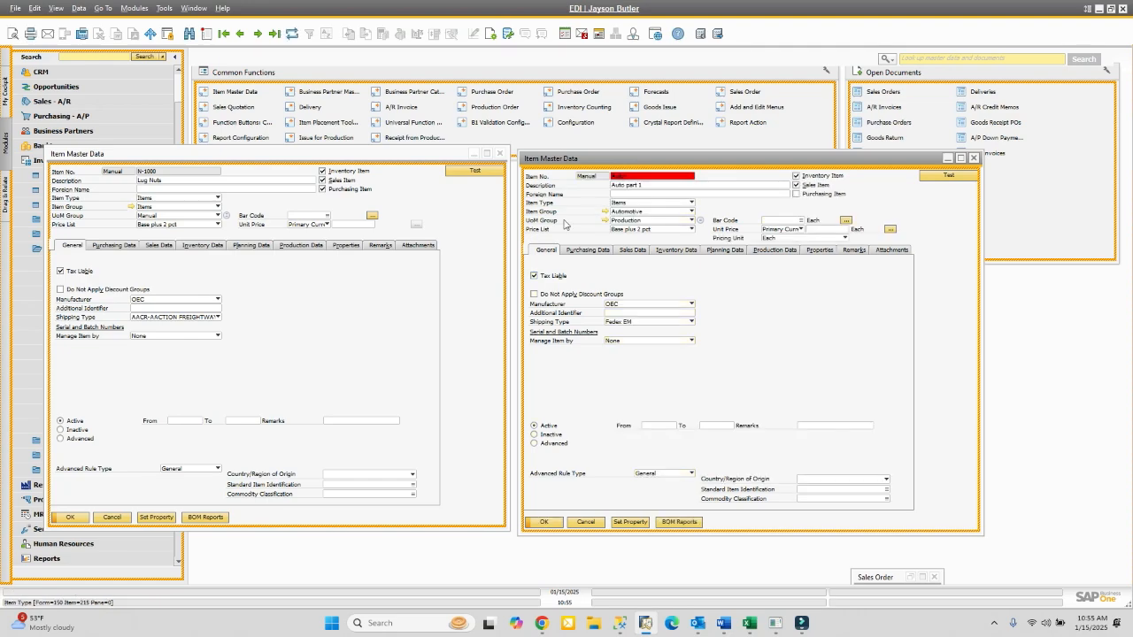
pyautogui.click(162, 247)
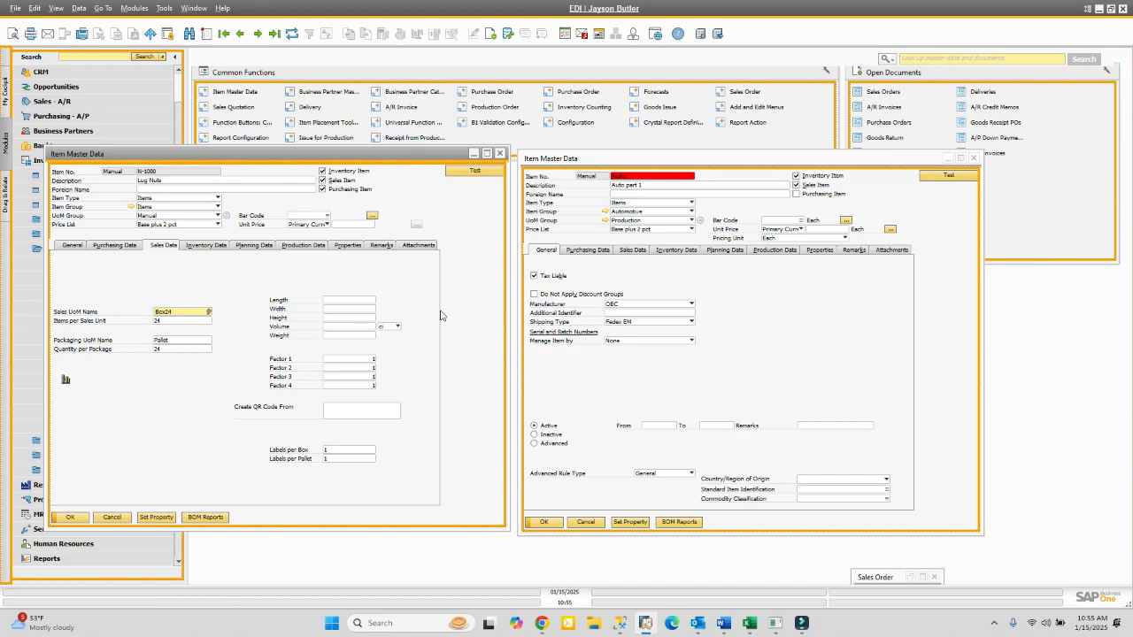
pyautogui.click(639, 252)
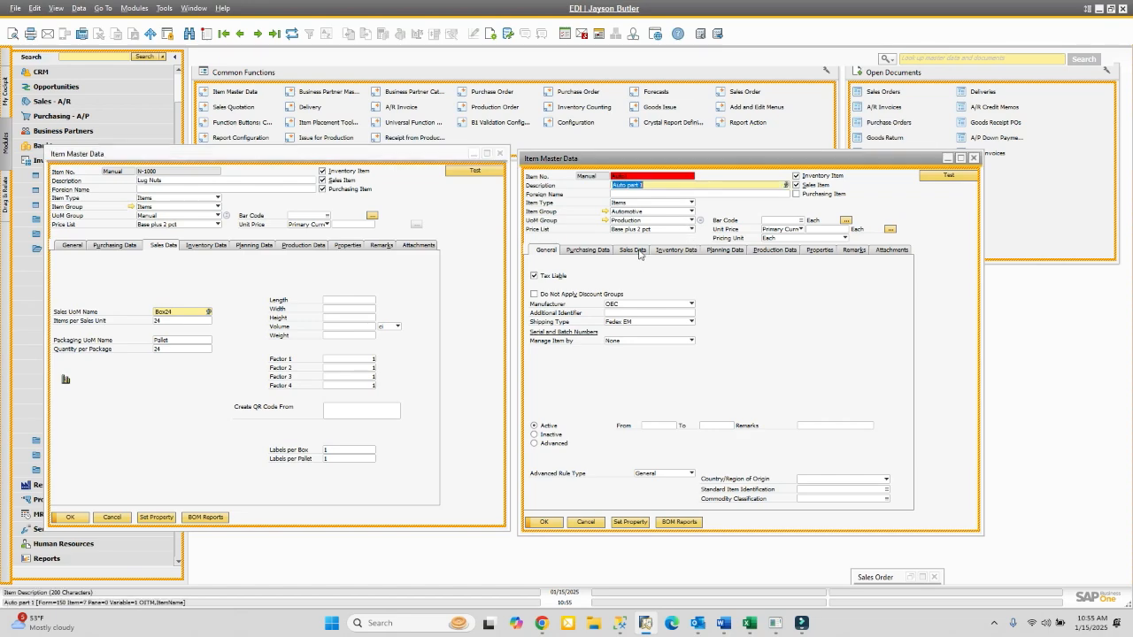
pyautogui.click(639, 253)
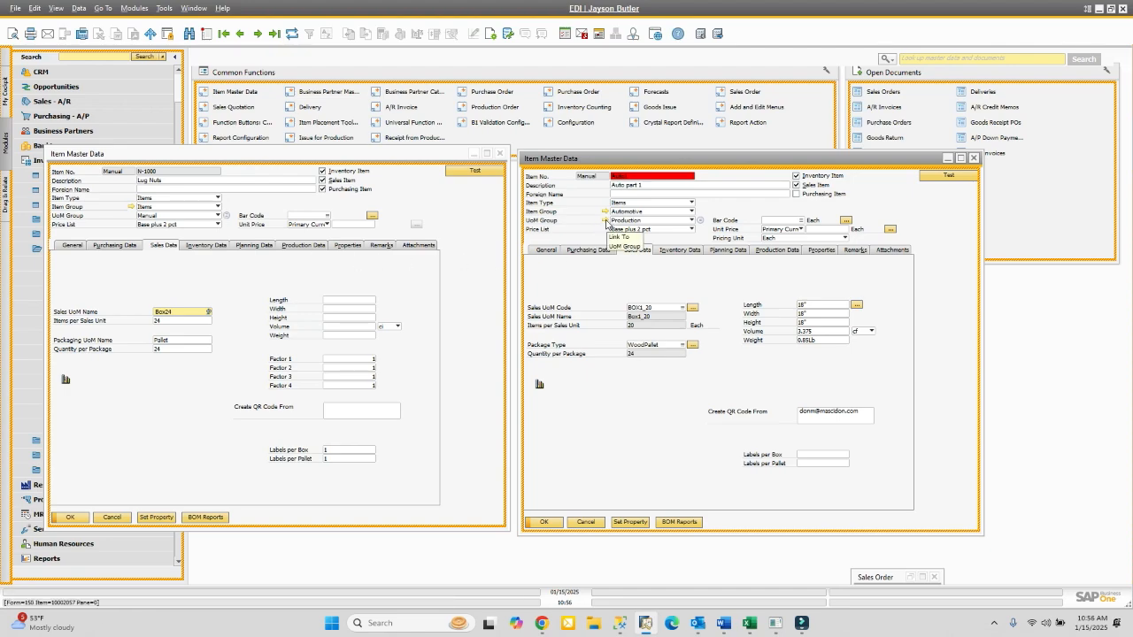
# - Review Auto part 1's UoM group and sales UoM/package settings, then close both item windows
pyautogui.click(605, 220)
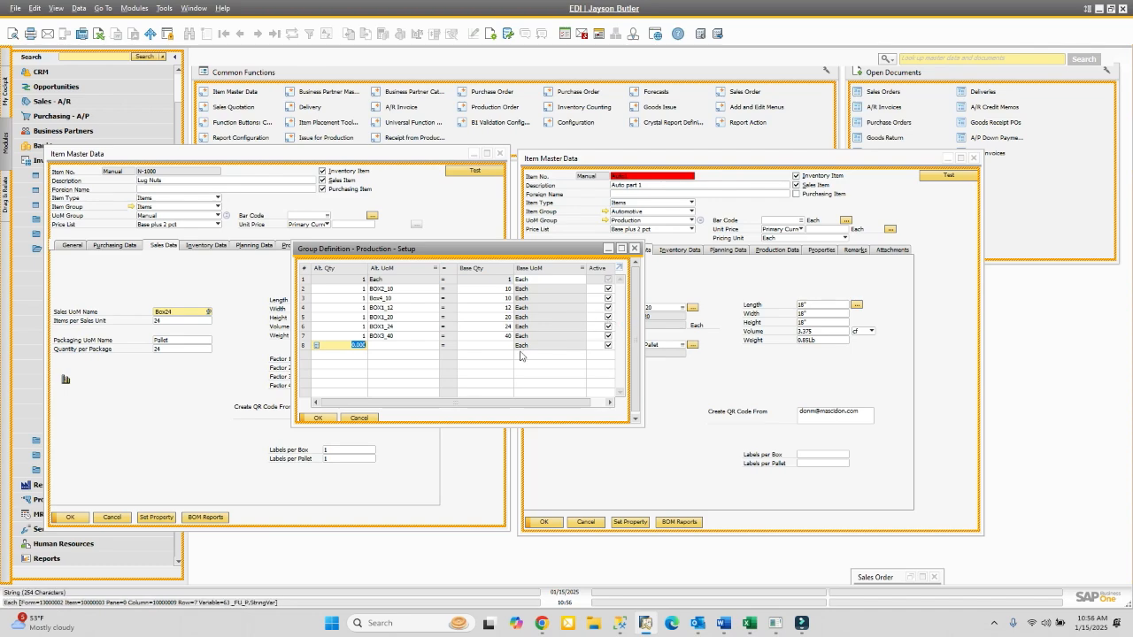
pyautogui.click(358, 418)
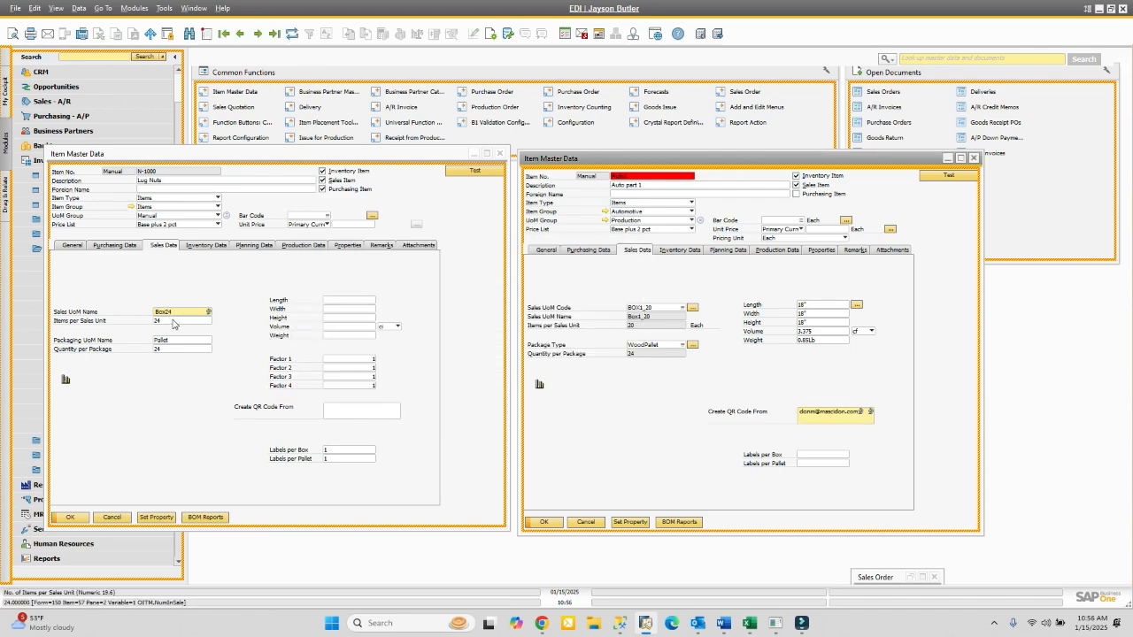
pyautogui.click(693, 308)
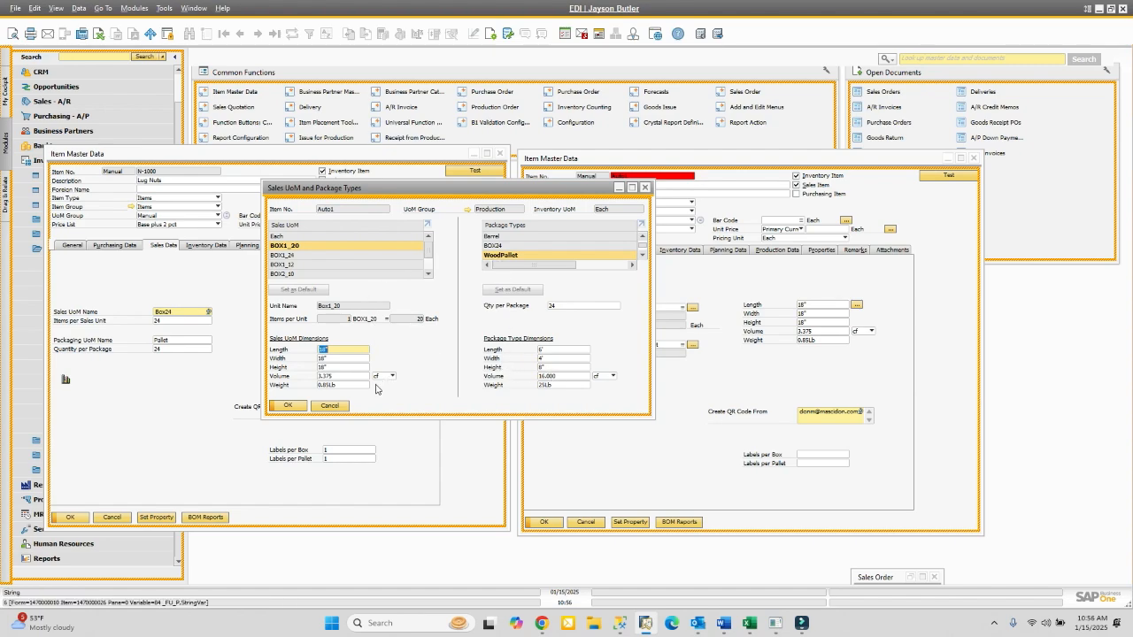
pyautogui.click(329, 405)
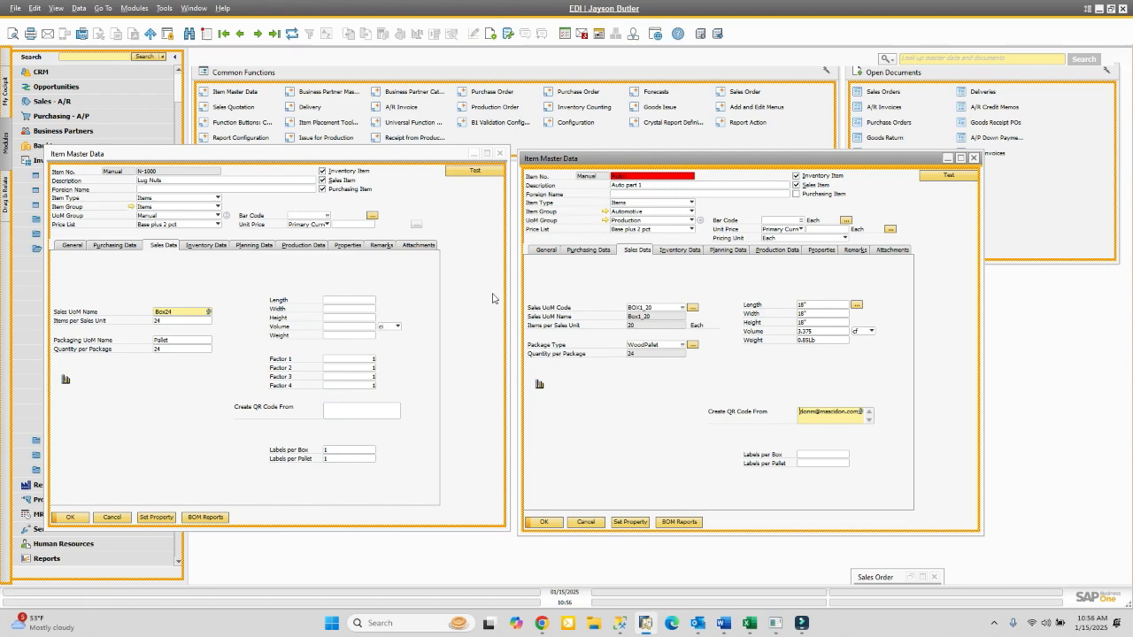
pyautogui.click(115, 517)
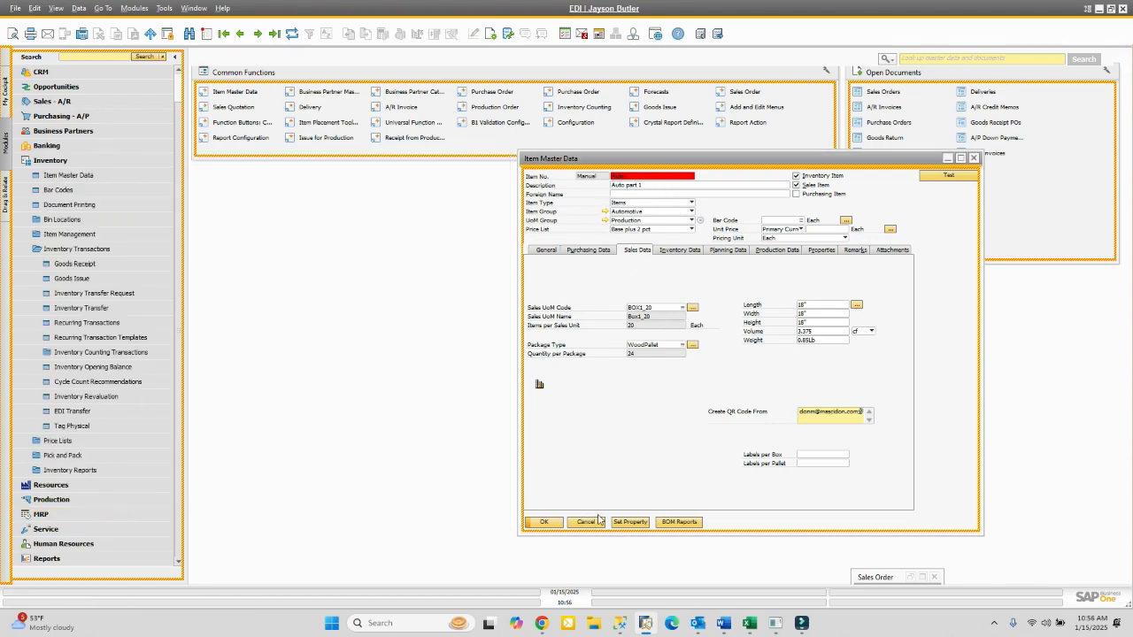
pyautogui.click(587, 522)
# - Copy sales order 625 into new delivery 445 and open its packing slip
pyautogui.click(920, 577)
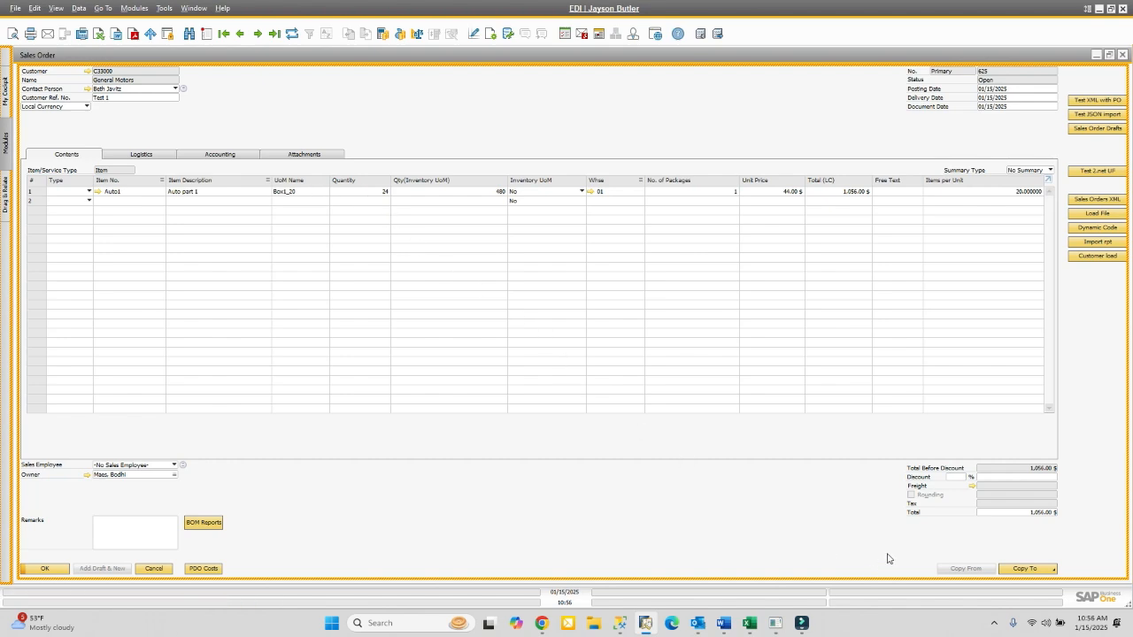
pyautogui.click(1025, 569)
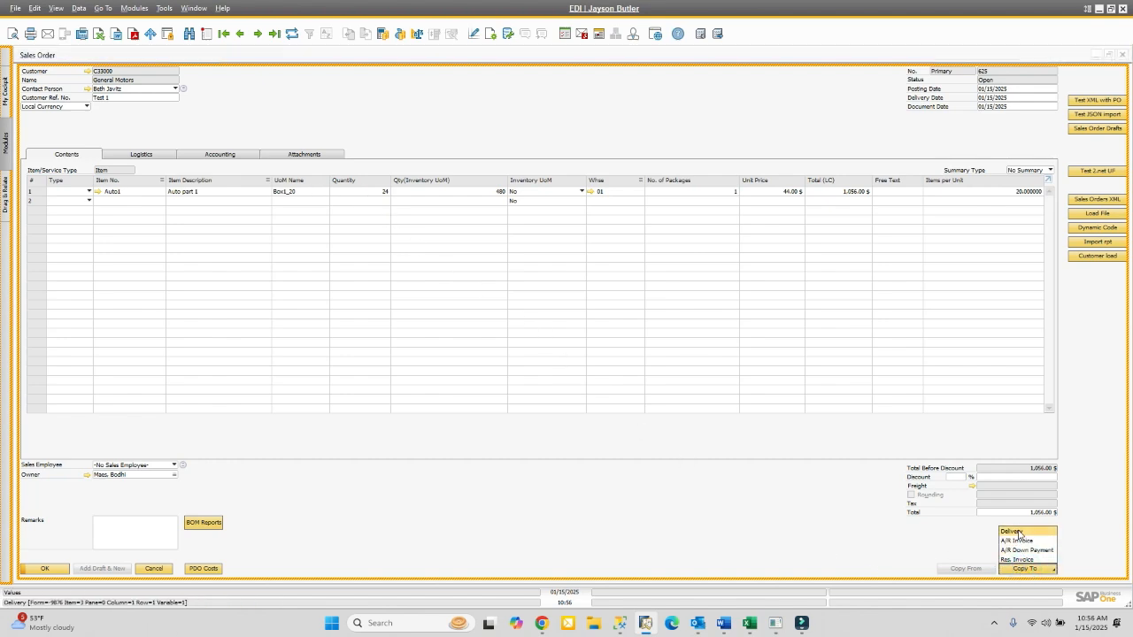
pyautogui.click(1014, 532)
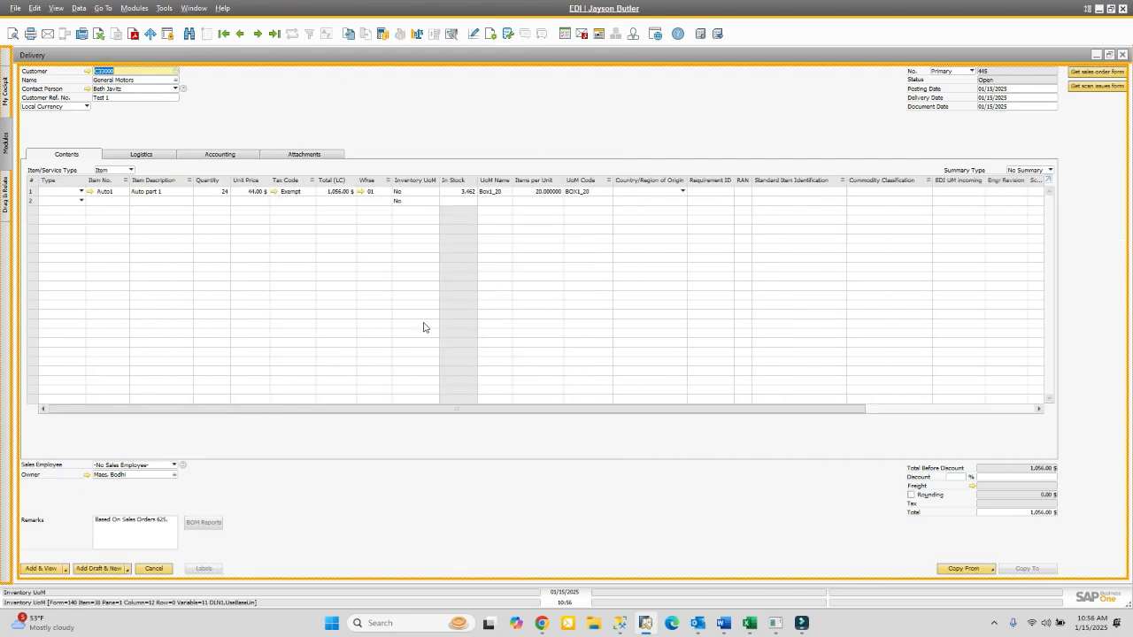
pyautogui.rightClick(327, 109)
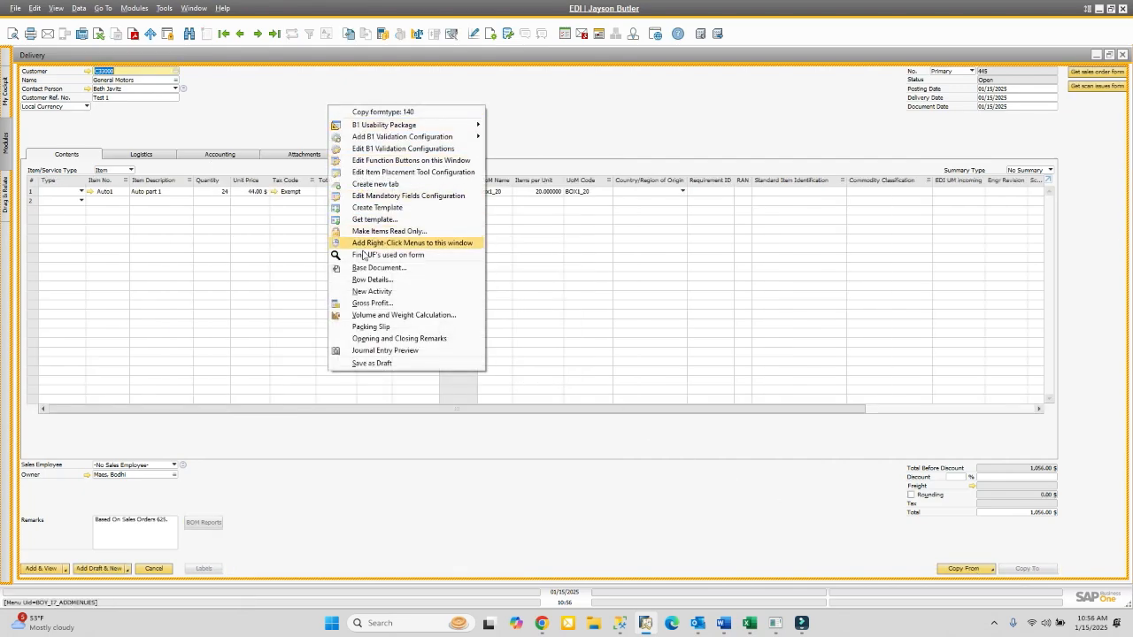
pyautogui.click(372, 328)
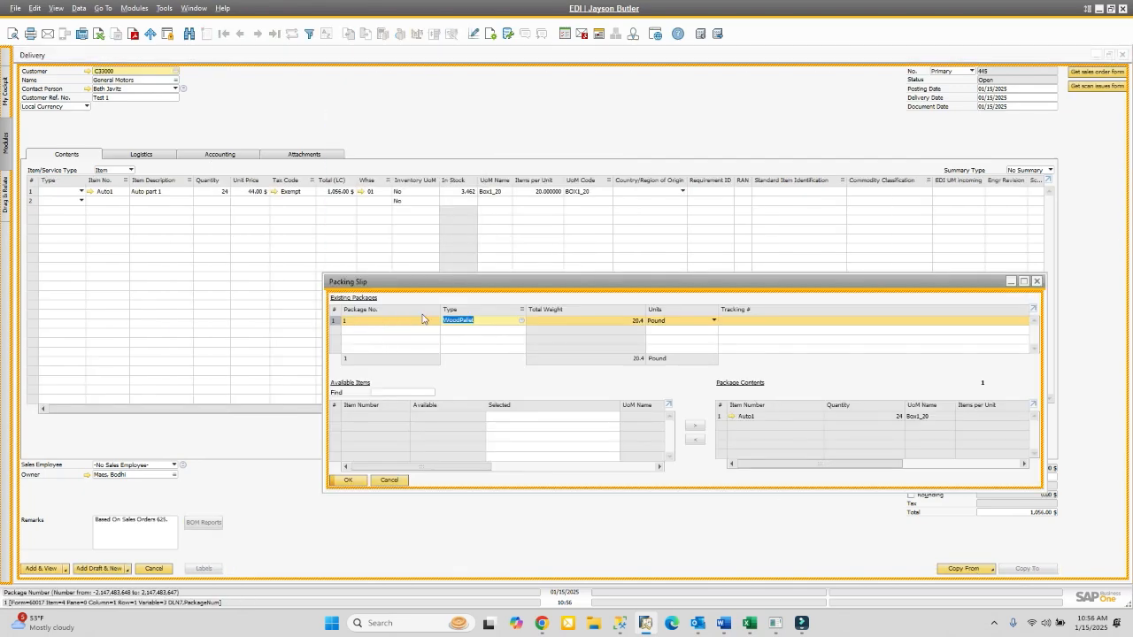
# - Accept the one-WoodPallet packing slip, add delivery 445, and close the PDF e-mail draft
pyautogui.moveTo(484, 279); pyautogui.dragTo(402, 197)
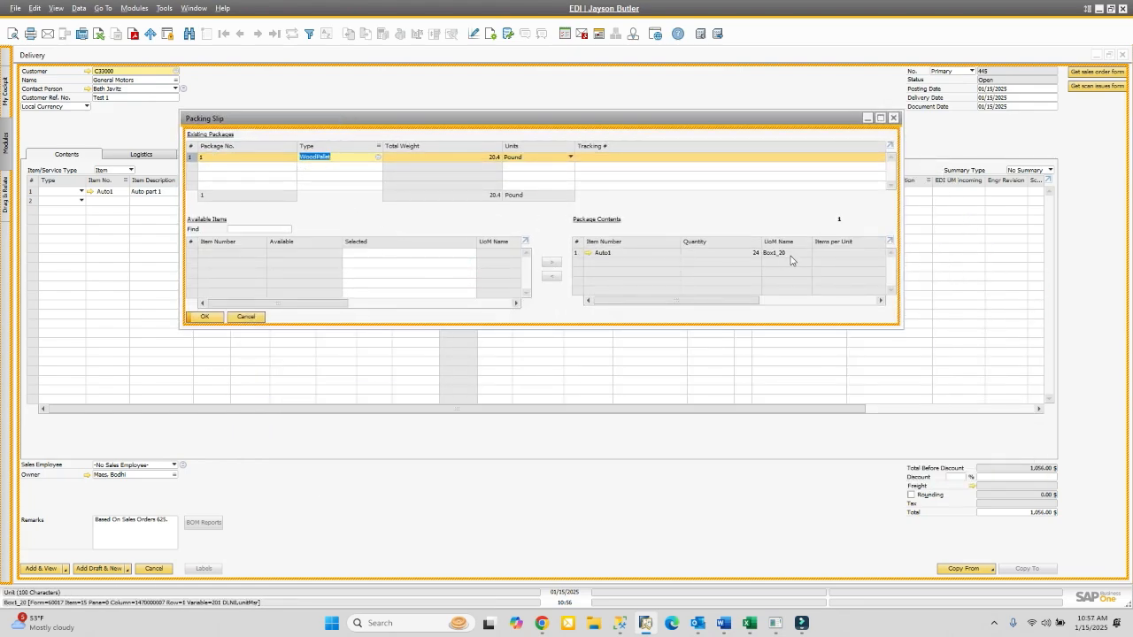
pyautogui.click(205, 318)
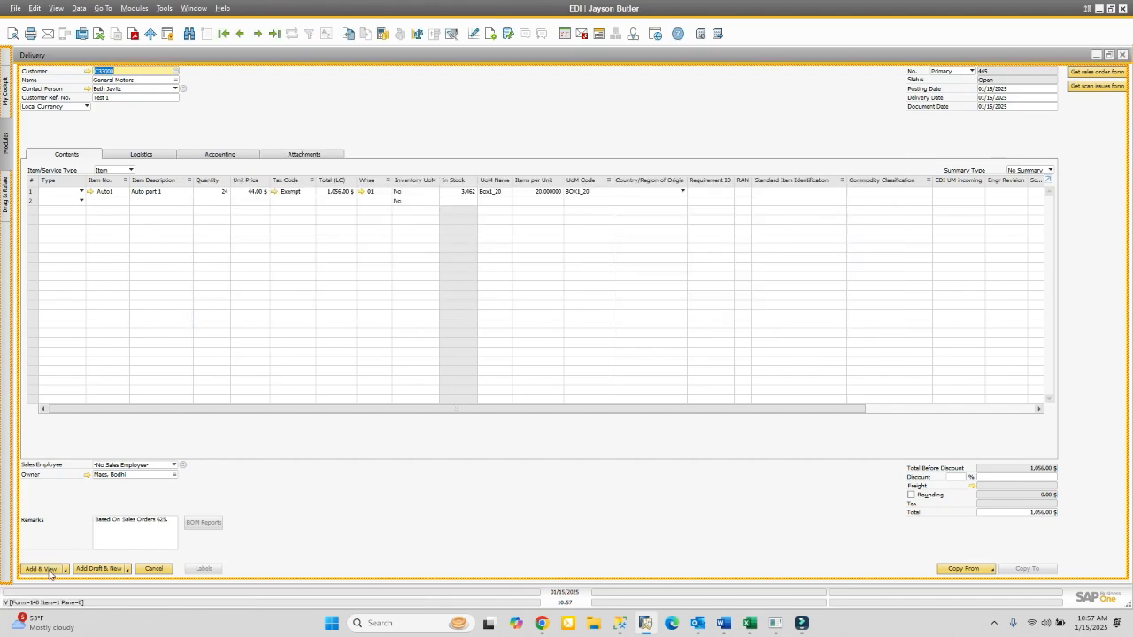
pyautogui.click(46, 569)
pyautogui.click(447, 324)
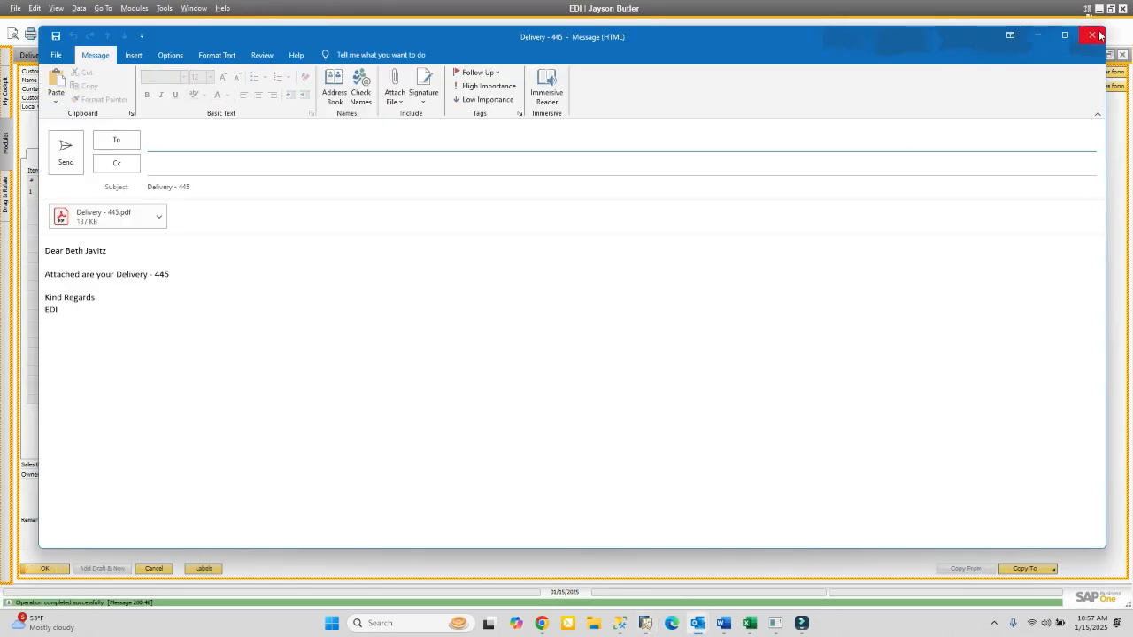
pyautogui.click(1092, 35)
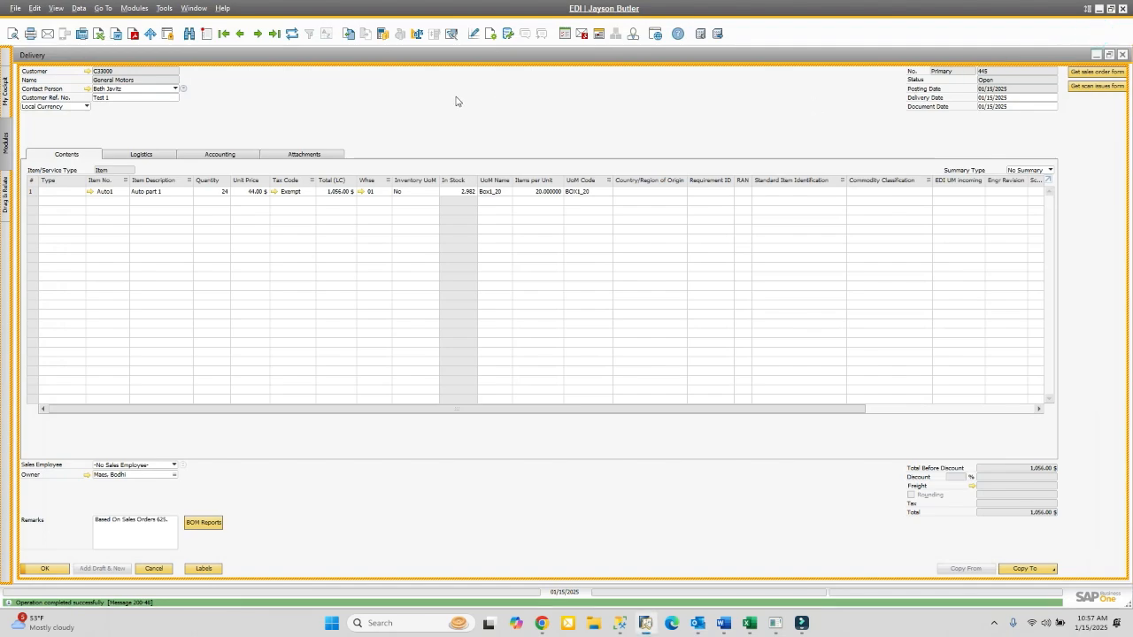
# - Reopen delivery 445's packing slip, then close the delivery and sales order 625
pyautogui.rightClick(386, 115)
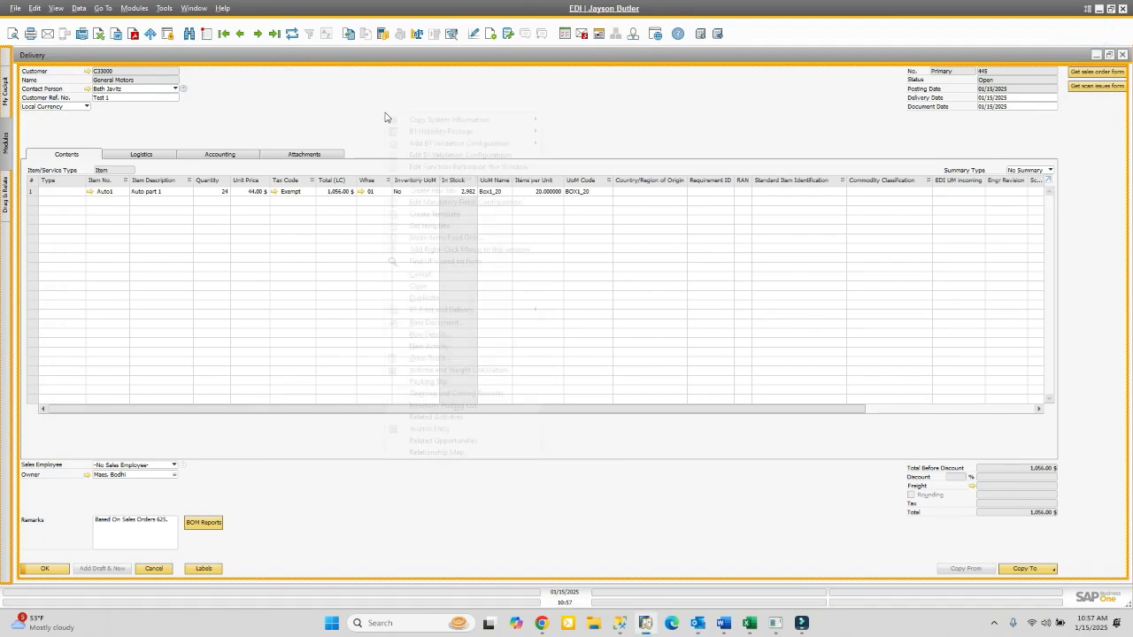
pyautogui.click(428, 381)
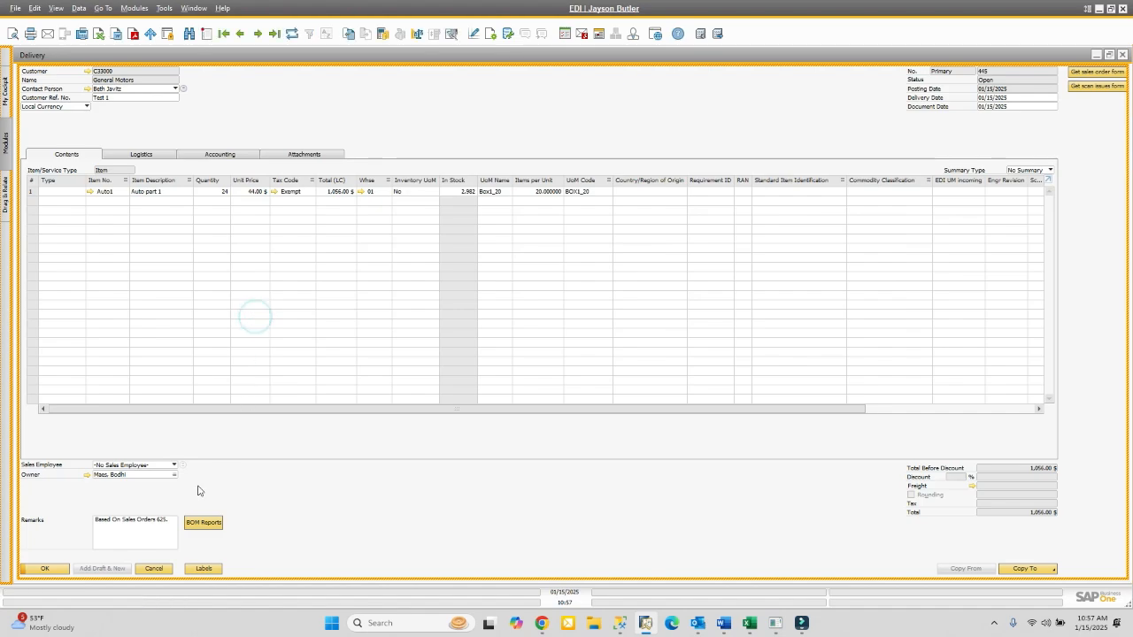
pyautogui.click(53, 569)
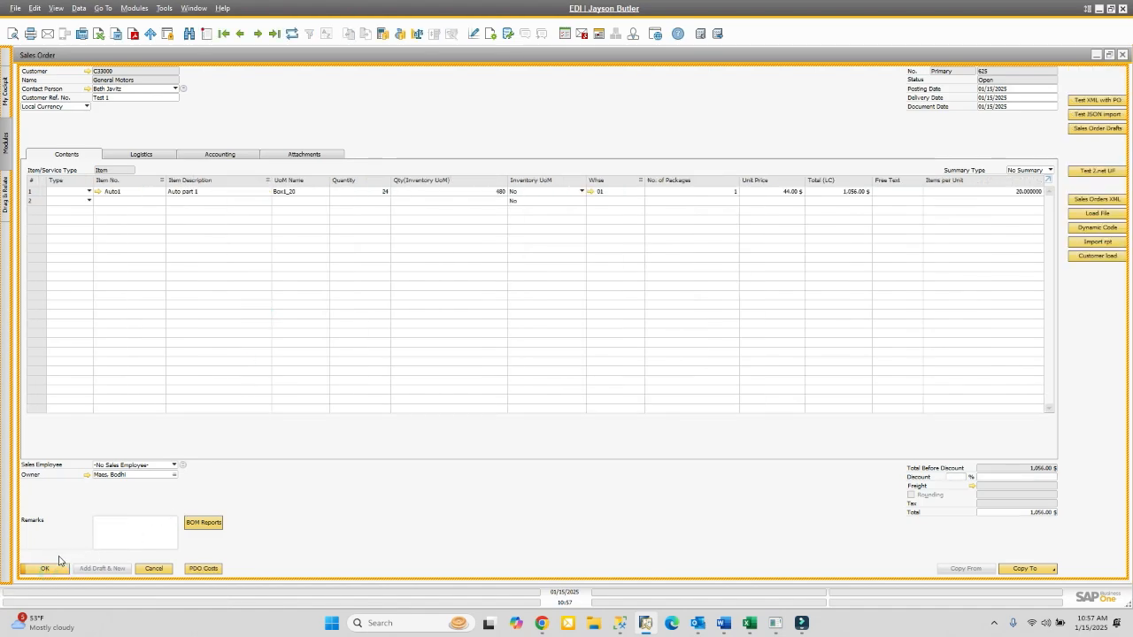
pyautogui.click(49, 568)
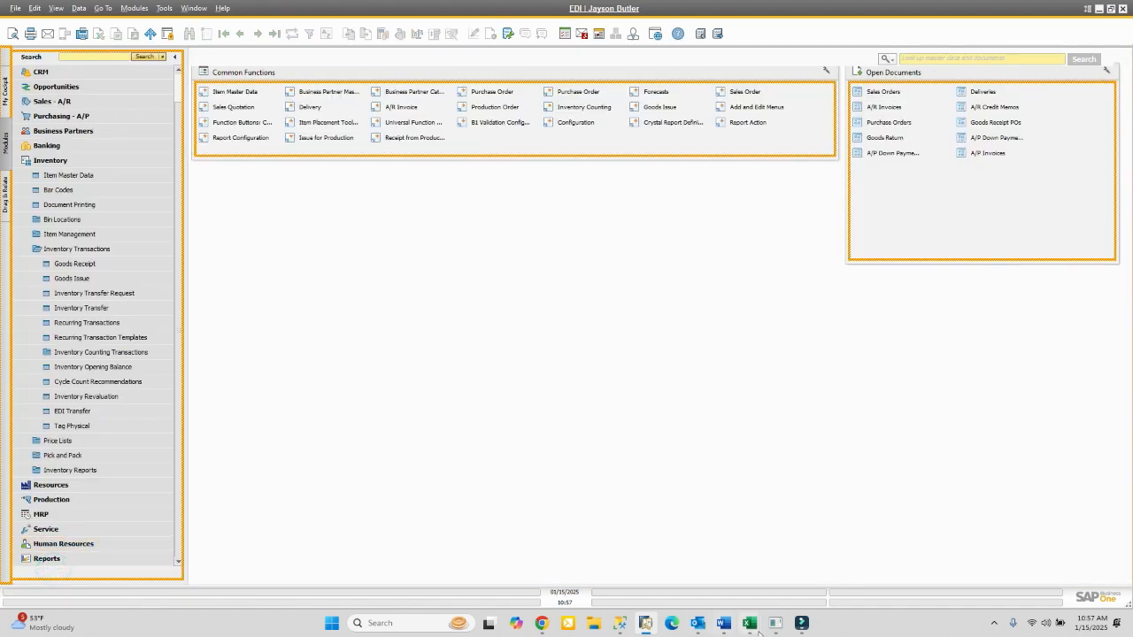
# - Review packages 2 and 3 on delivery 413's packing slip, then open Auto part 2's item record
pyautogui.moveTo(801, 627)
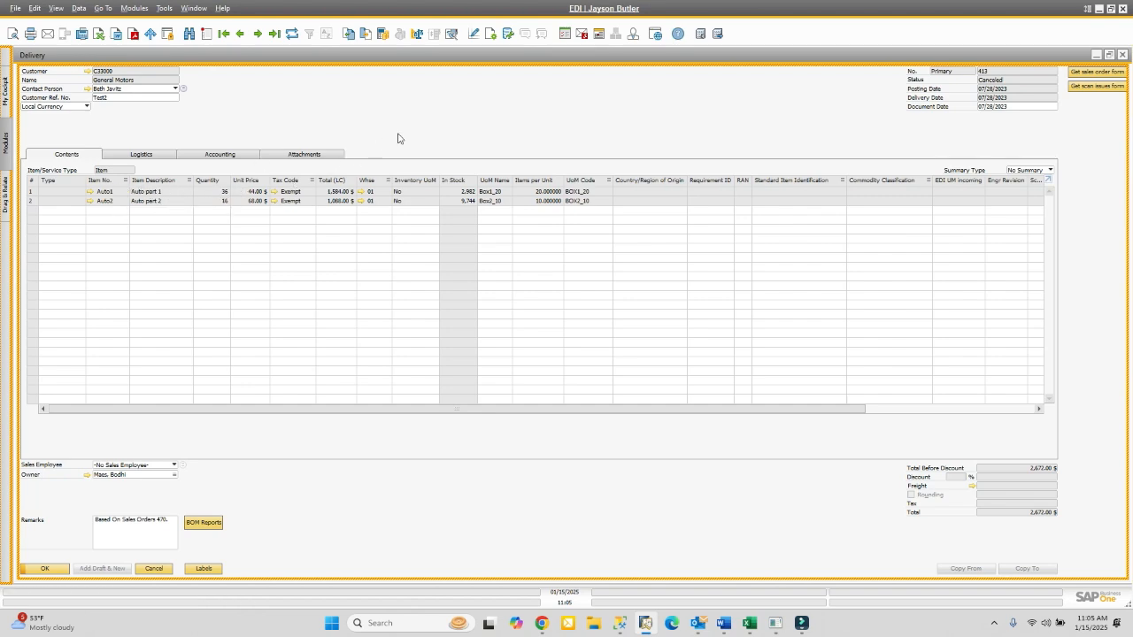
pyautogui.rightClick(426, 119)
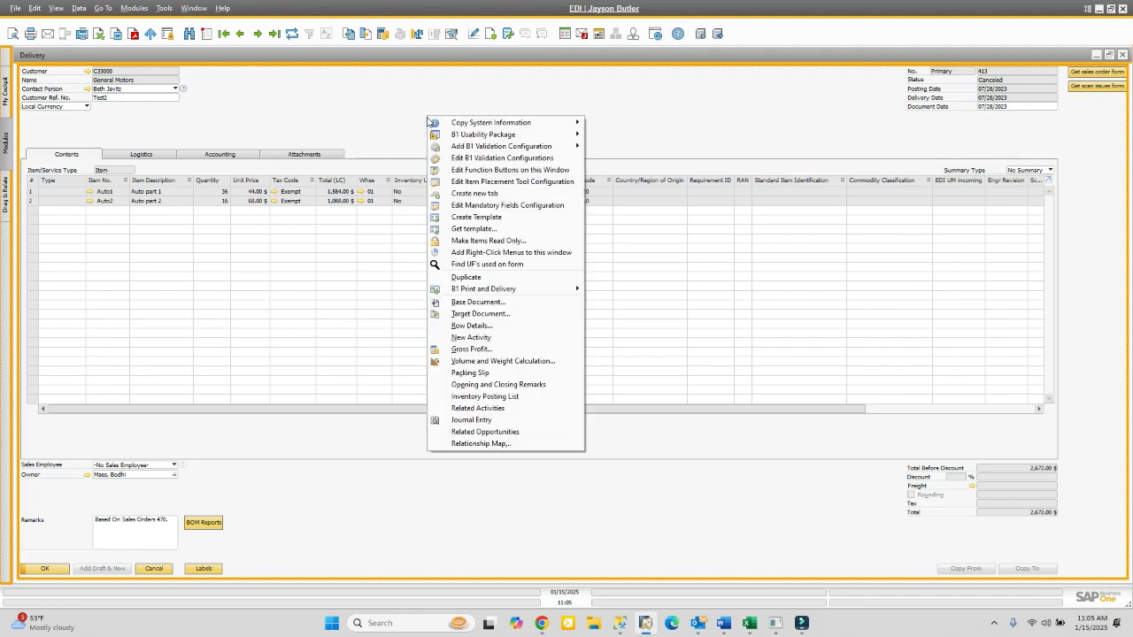
pyautogui.click(466, 374)
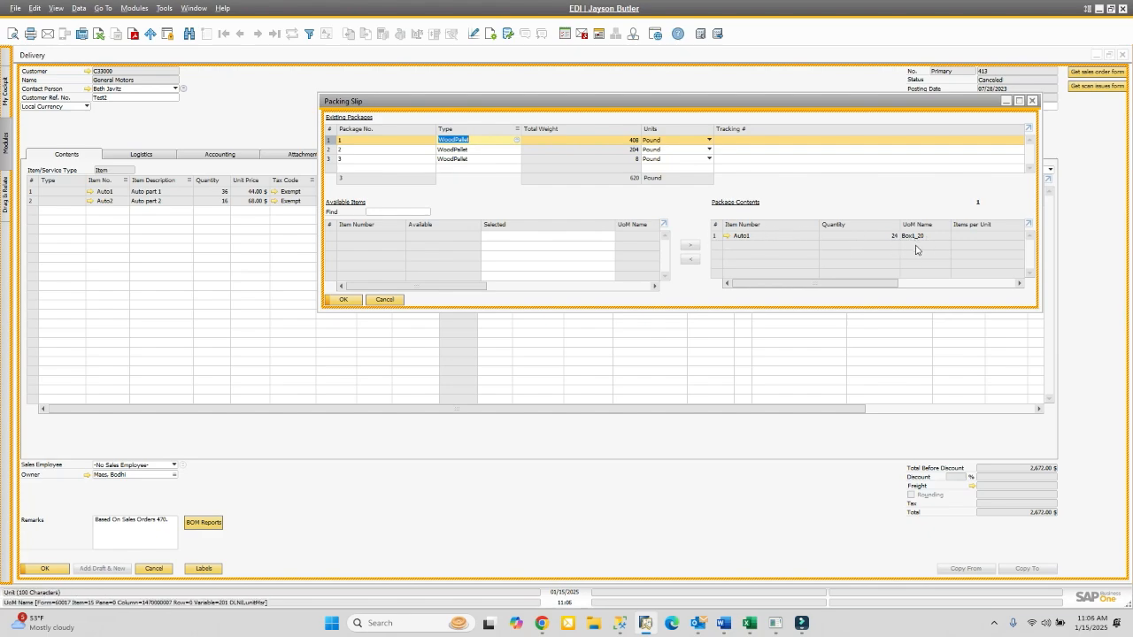
pyautogui.click(329, 151)
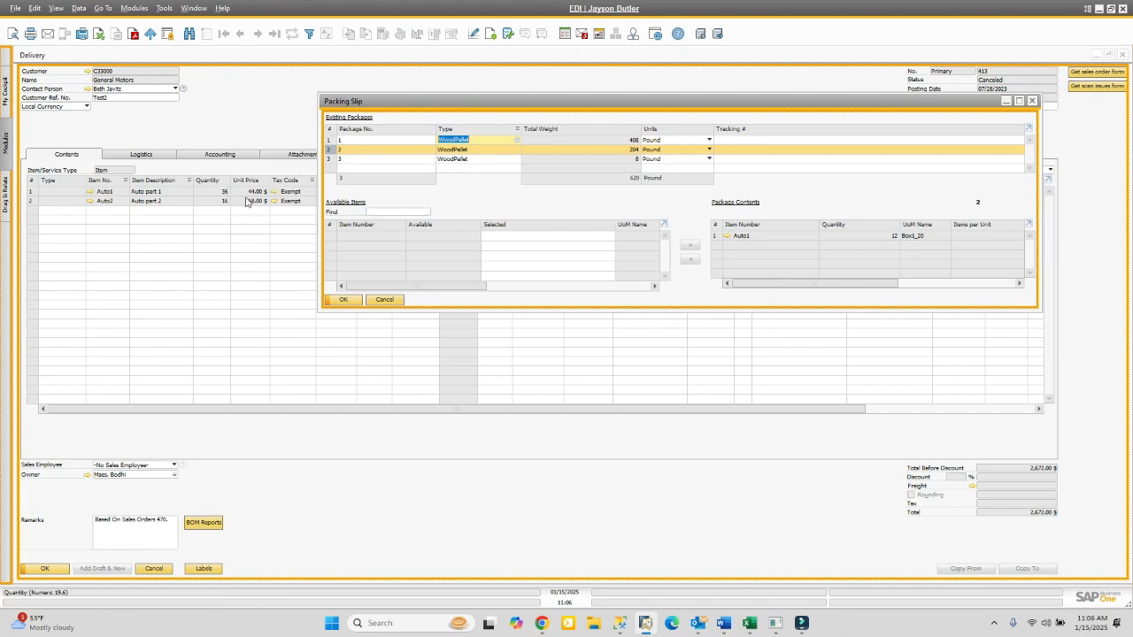
pyautogui.click(328, 159)
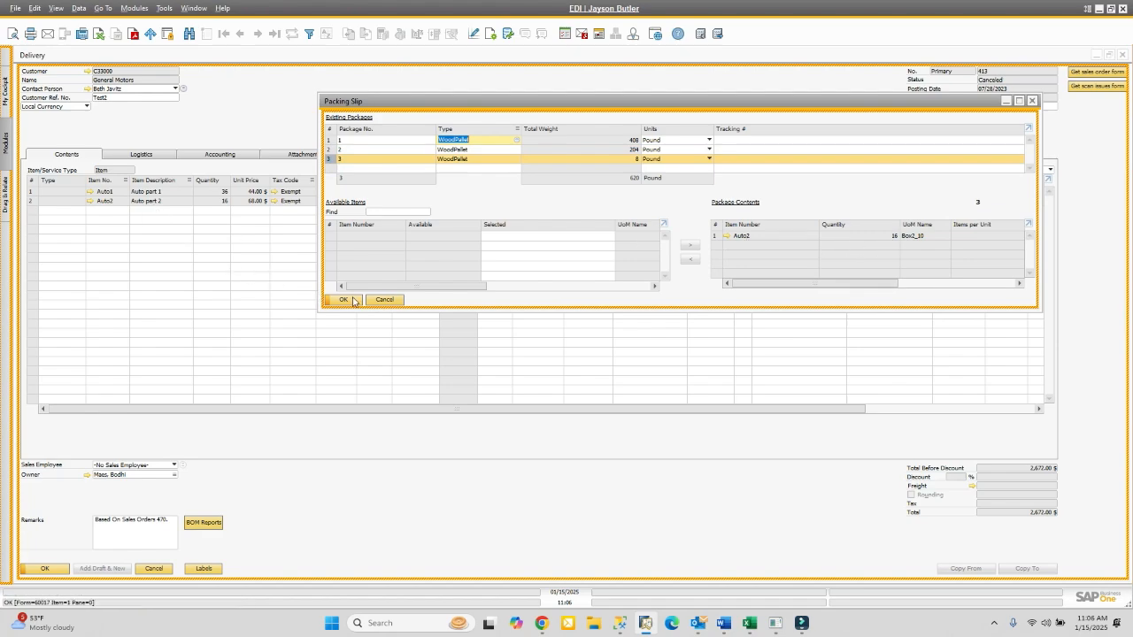
pyautogui.click(384, 300)
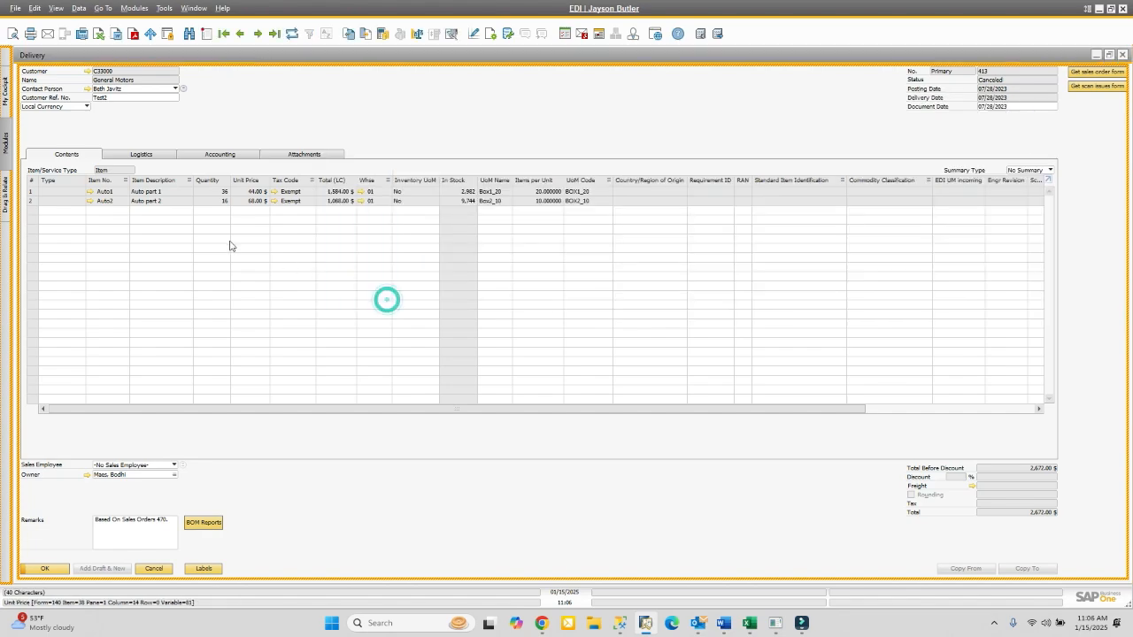
pyautogui.click(91, 201)
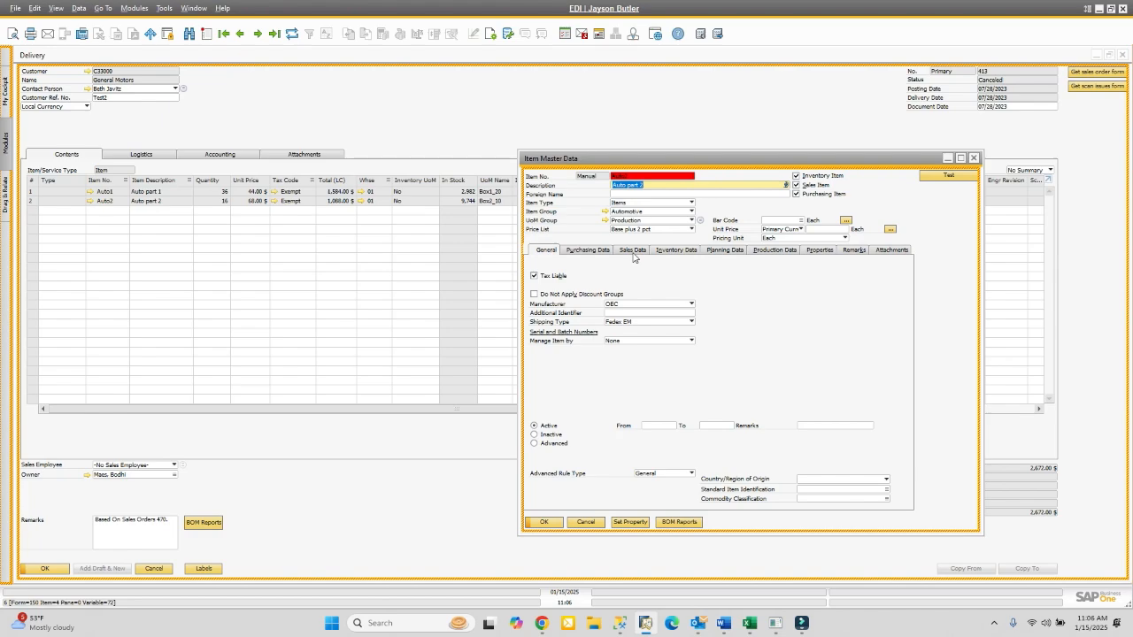
# - Review Auto part 2's sales UoM and packaging settings, then close the item record unchanged
pyautogui.click(636, 251)
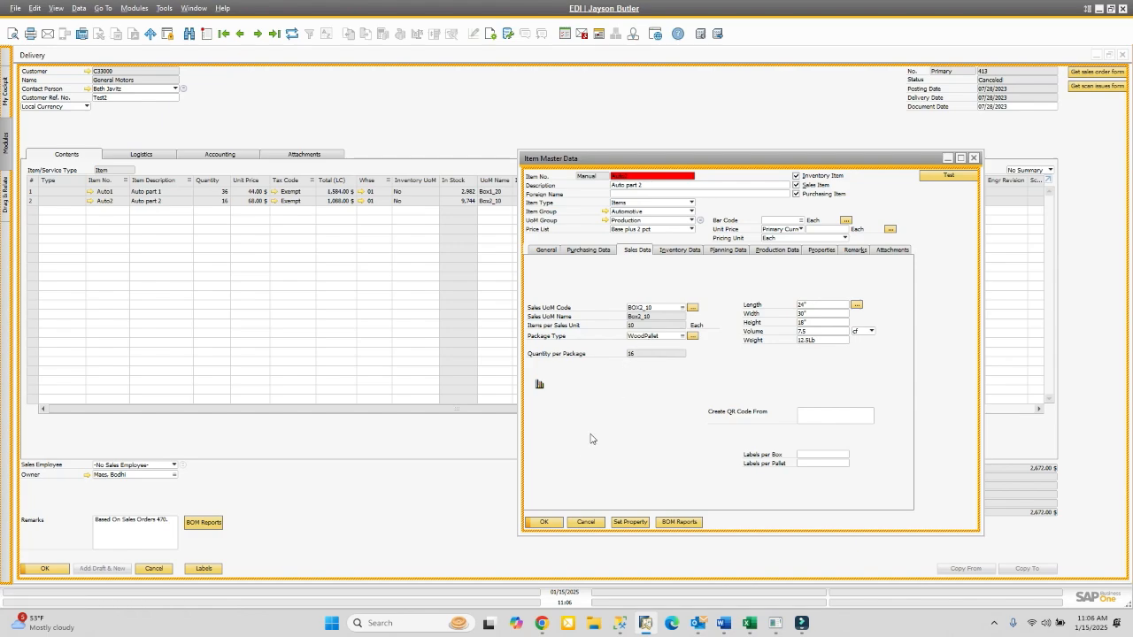
pyautogui.click(587, 522)
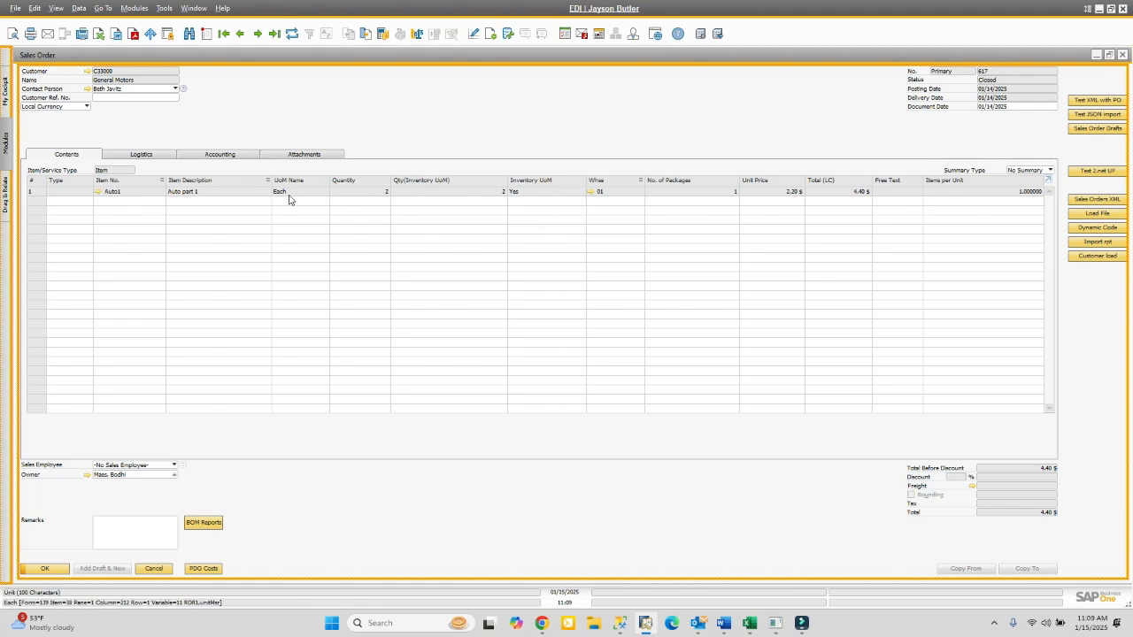
# - Open delivery 434 from sales order 617's Relationship Map
pyautogui.rightClick(375, 120)
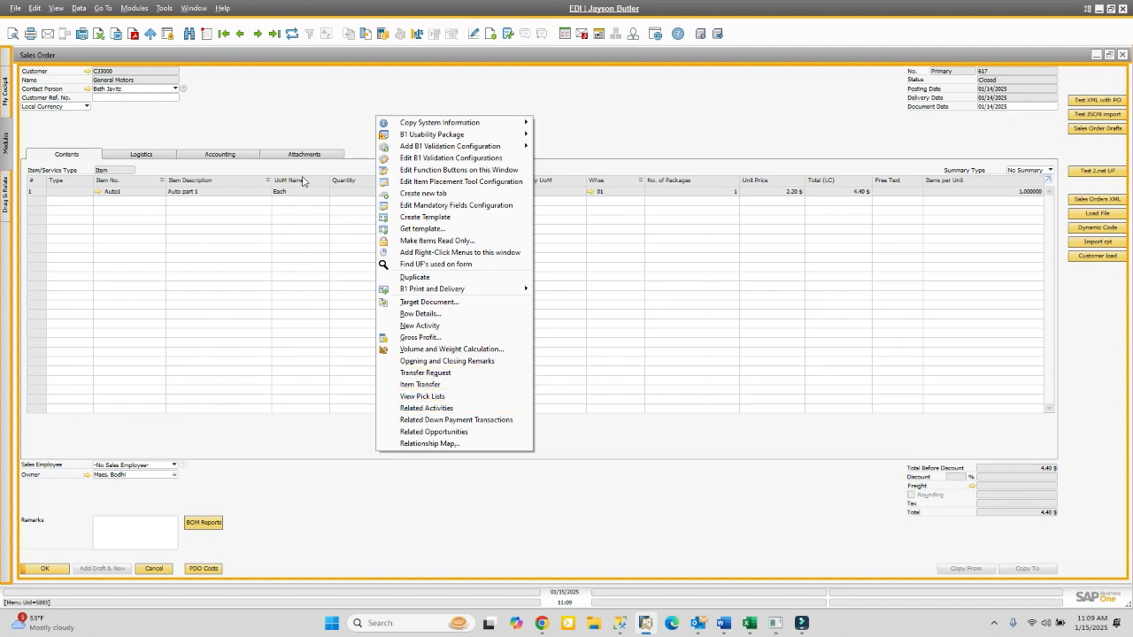
pyautogui.click(439, 443)
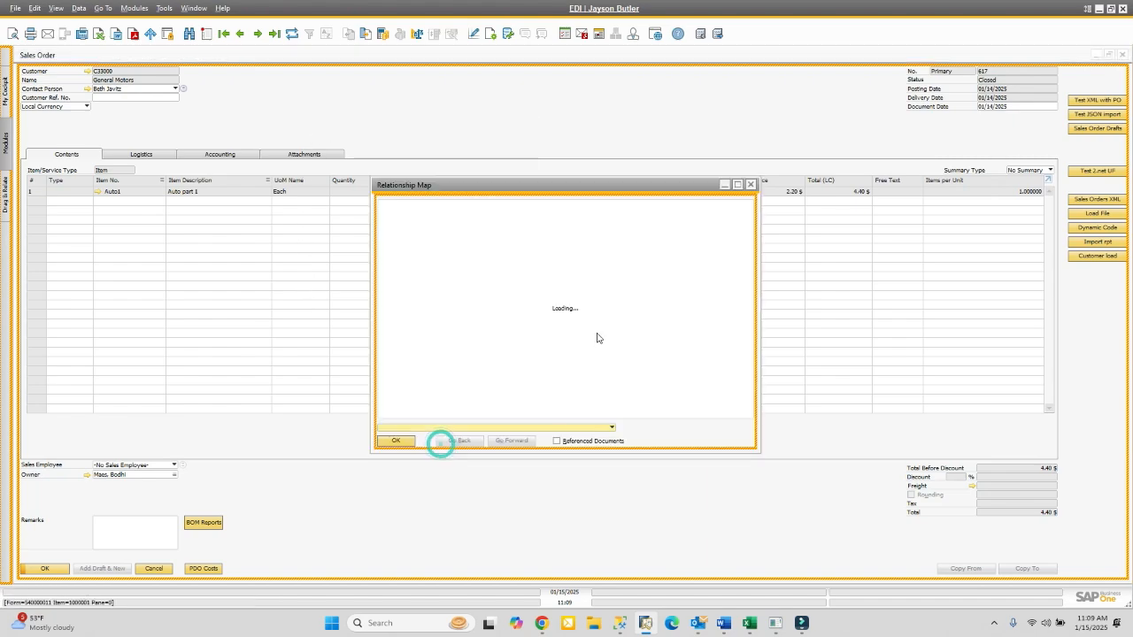
pyautogui.click(625, 319)
pyautogui.click(625, 319)
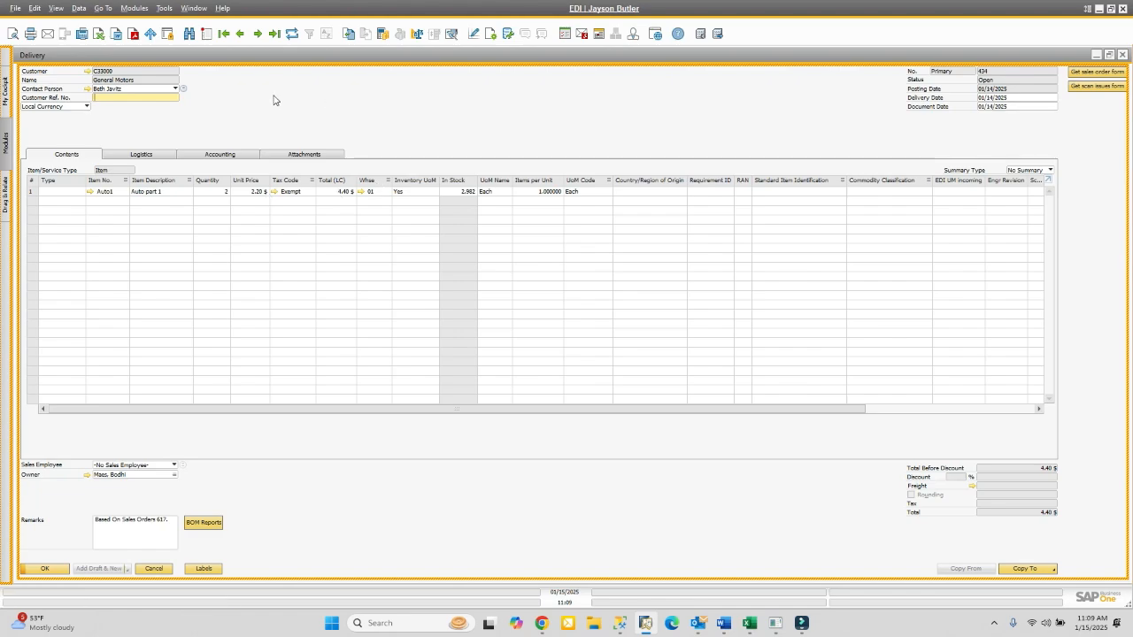
pyautogui.rightClick(370, 121)
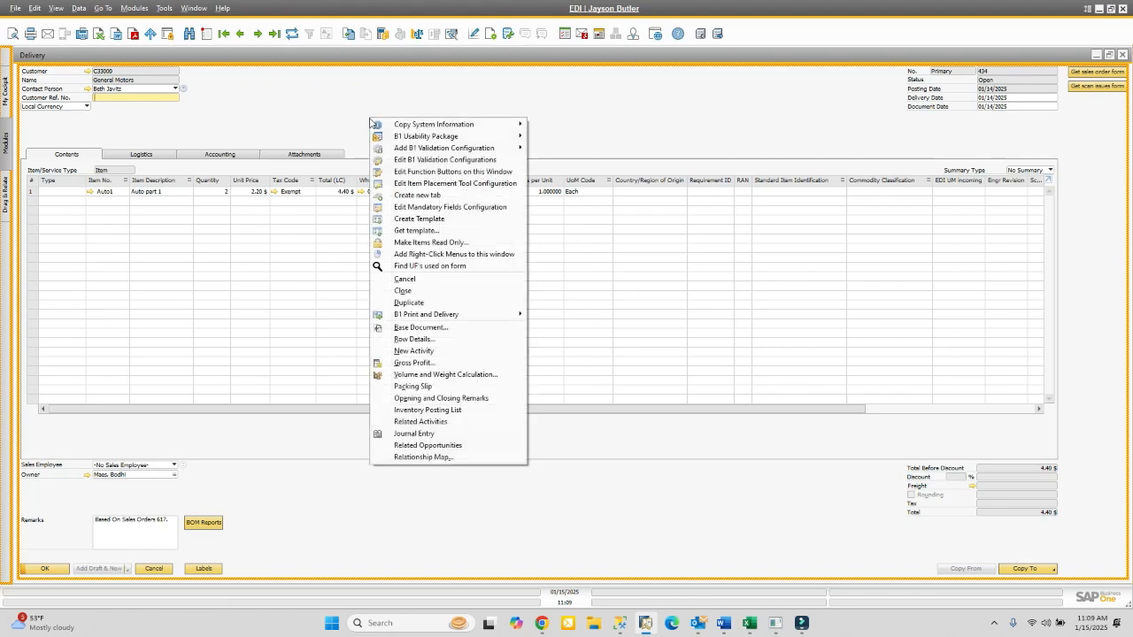
pyautogui.click(427, 388)
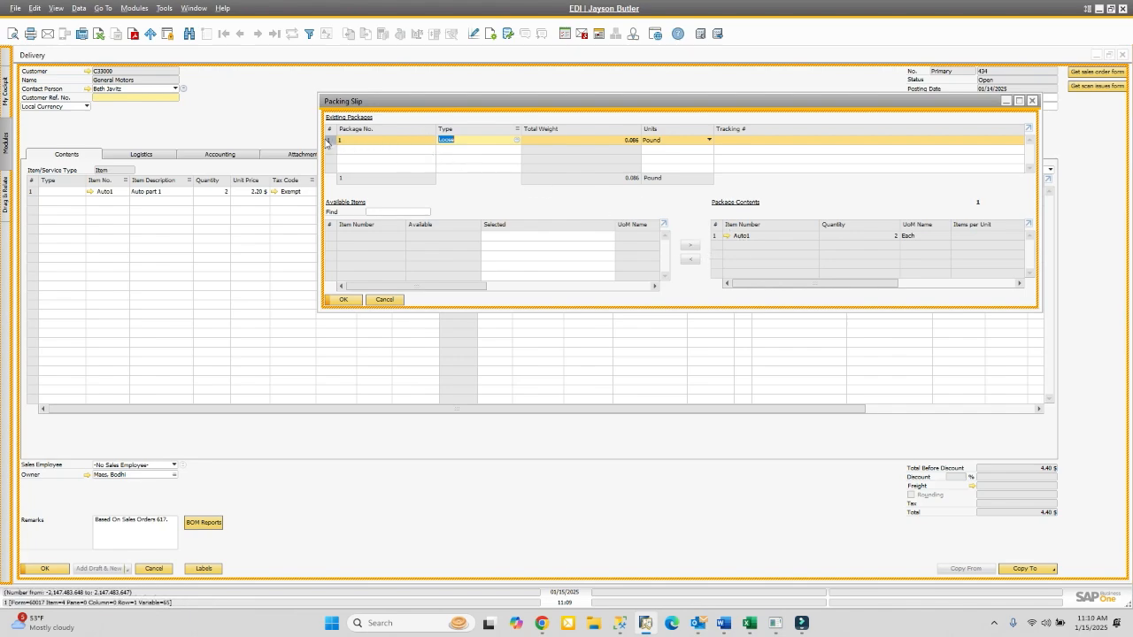
pyautogui.click(462, 142)
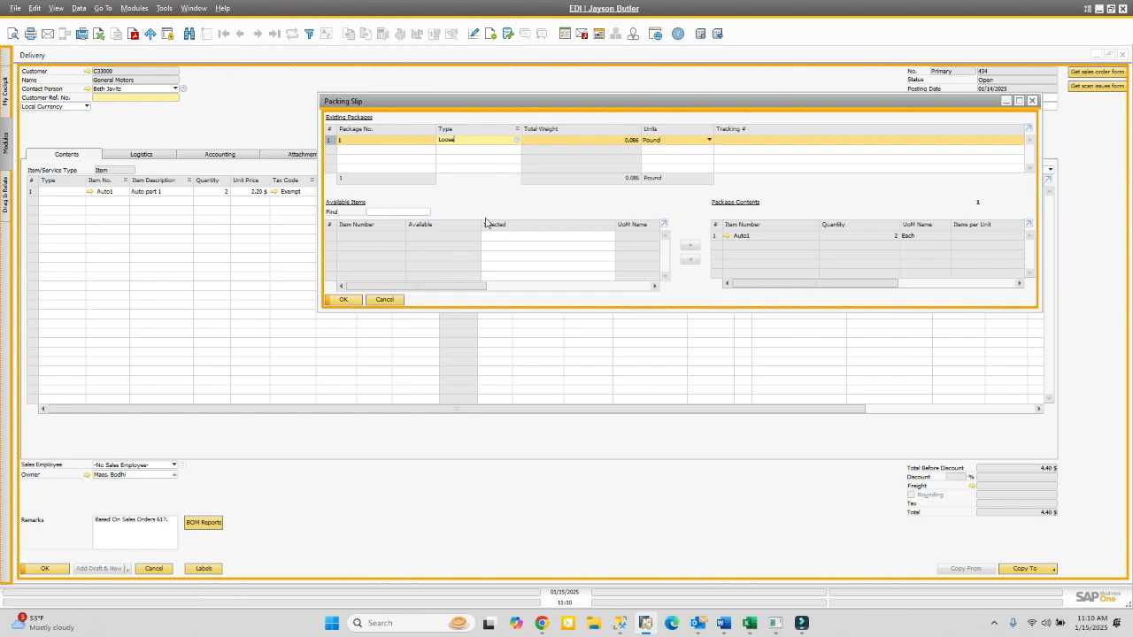
pyautogui.click(383, 300)
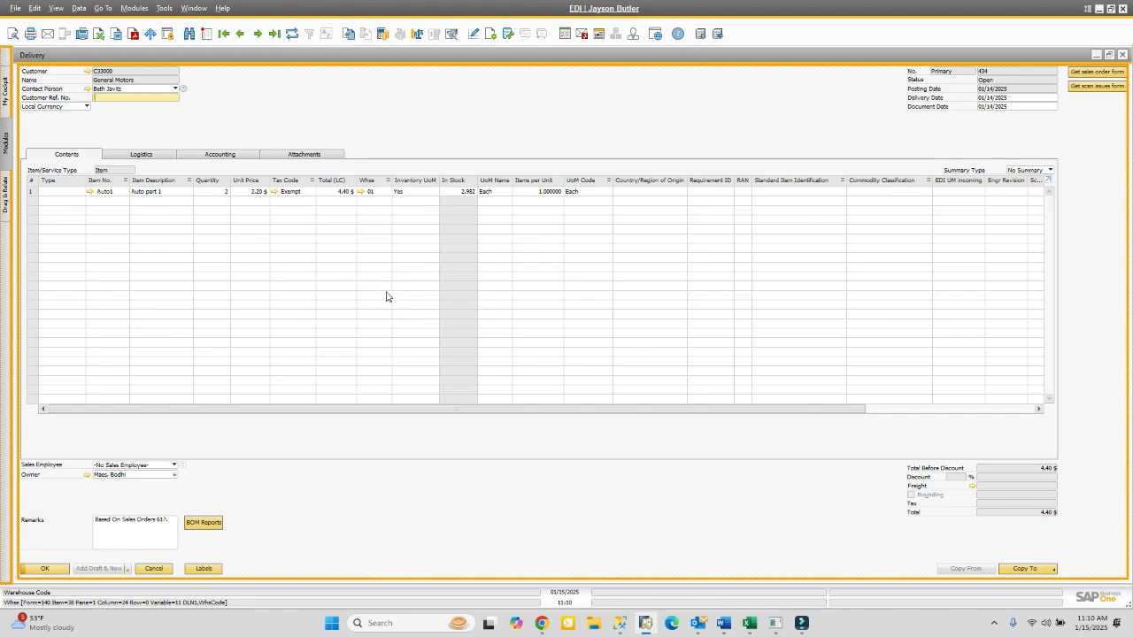